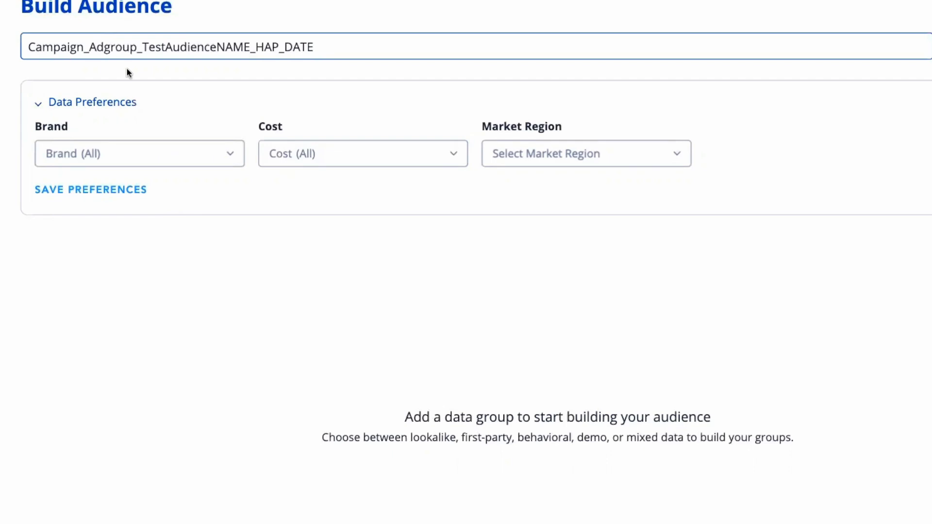
Review the campaign, ad group, audience name, HAP and date parts of the audience name.
{"action": "left_click", "coordinate": [51, 47]}
{"action": "left_click_drag", "start_coordinate": [28, 47], "coordinate": [139, 47]}
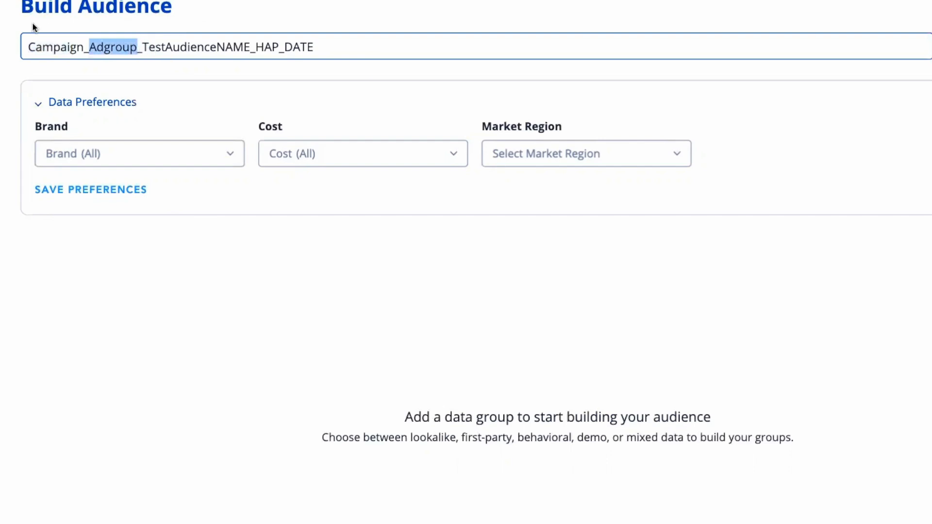
{"action": "left_click_drag", "start_coordinate": [142, 46], "coordinate": [255, 47]}
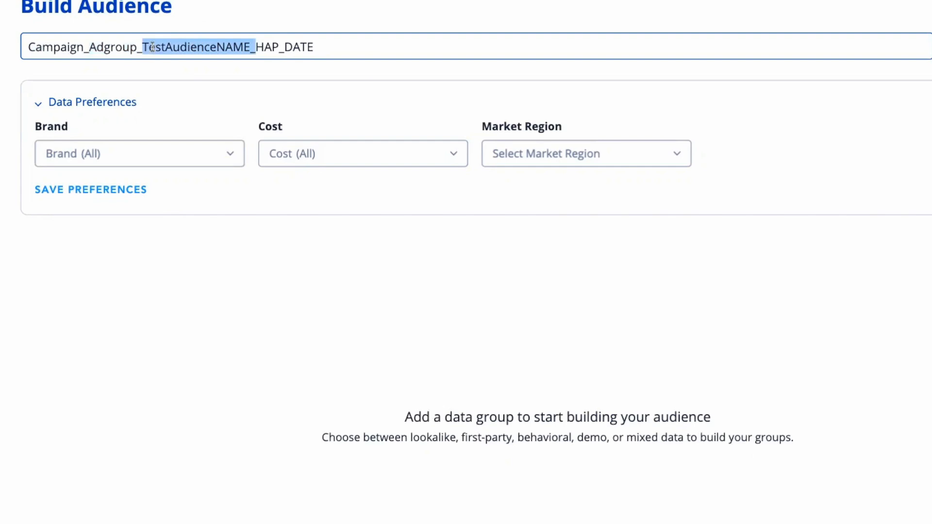
{"action": "left_click", "coordinate": [264, 47]}
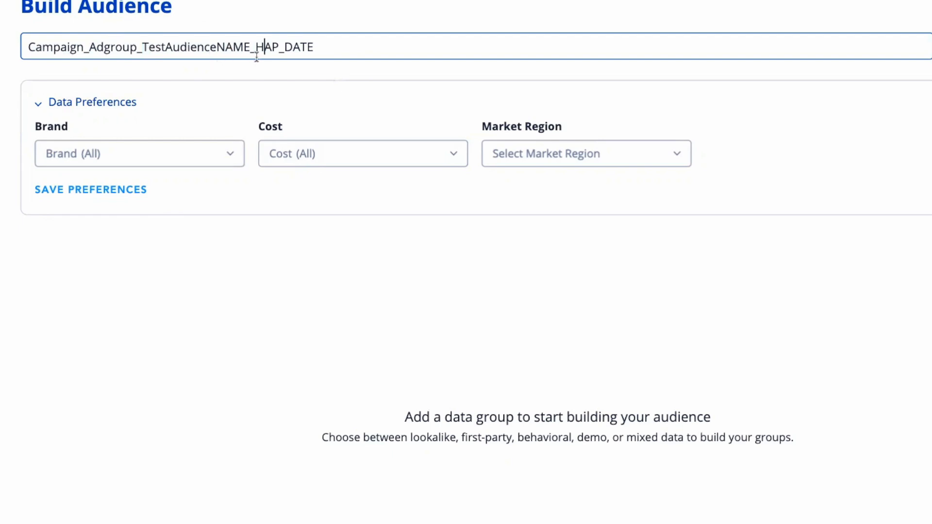
{"action": "left_click_drag", "start_coordinate": [293, 47], "coordinate": [318, 48]}
{"action": "left_click", "coordinate": [333, 301]}
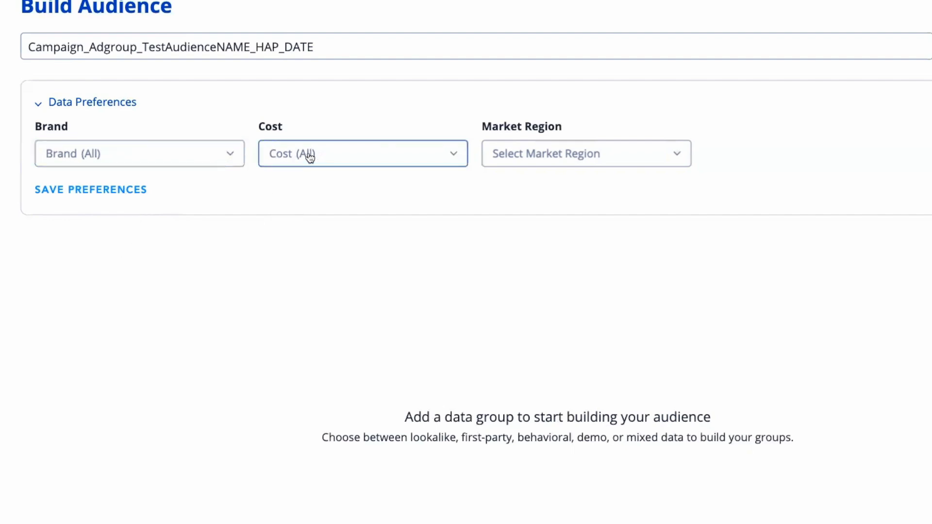
Set the market region in the data preferences to United States.
{"action": "left_click", "coordinate": [580, 162]}
{"action": "type", "text": "unite"}
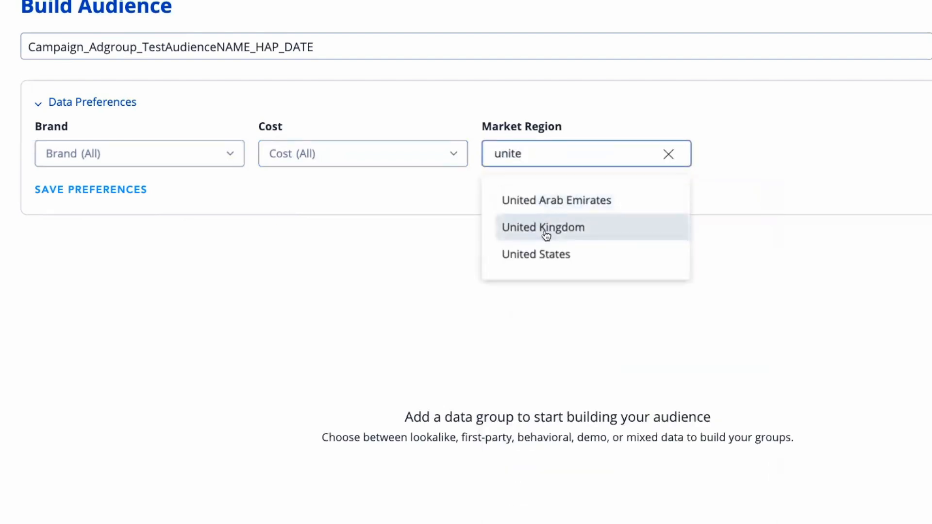
{"action": "left_click", "coordinate": [550, 255]}
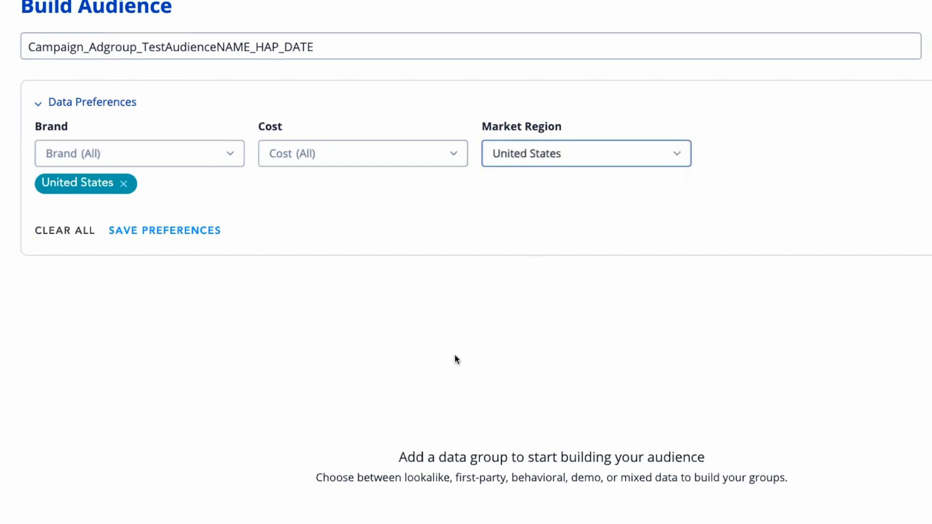
Switch the Behavioral data group from Groups of Segments to Individual Segments.
{"action": "scroll", "coordinate": [305, 259], "scroll_direction": "down", "scroll_amount": 1}
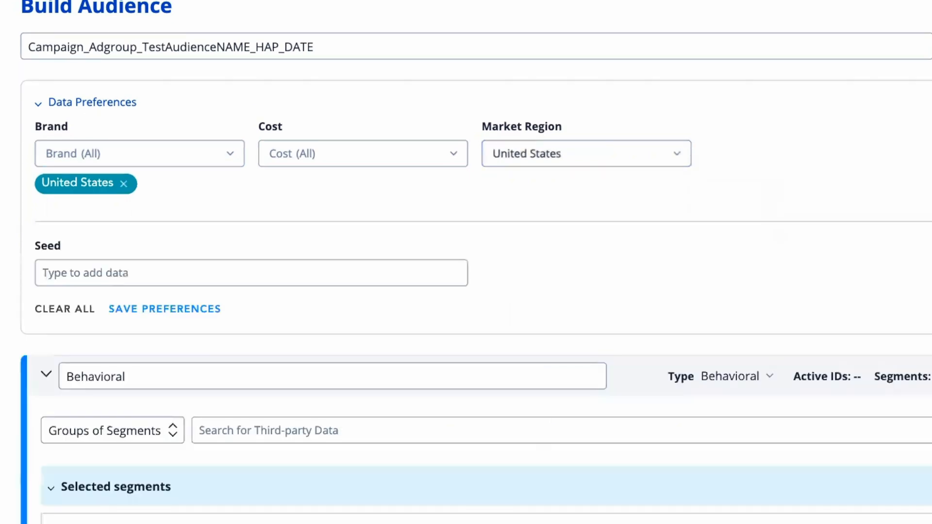
{"action": "scroll", "coordinate": [465, 262], "scroll_direction": "down", "scroll_amount": 2}
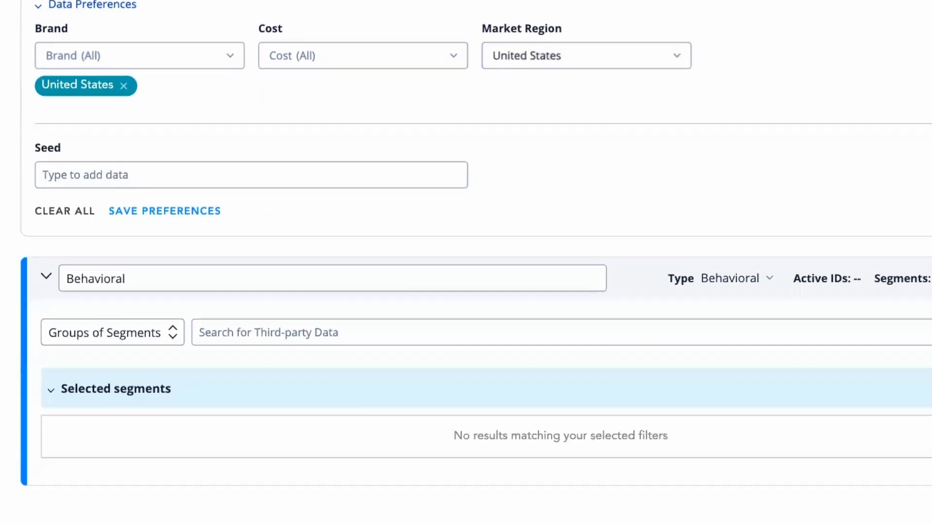
{"action": "scroll", "coordinate": [655, 187], "scroll_direction": "down", "scroll_amount": 1}
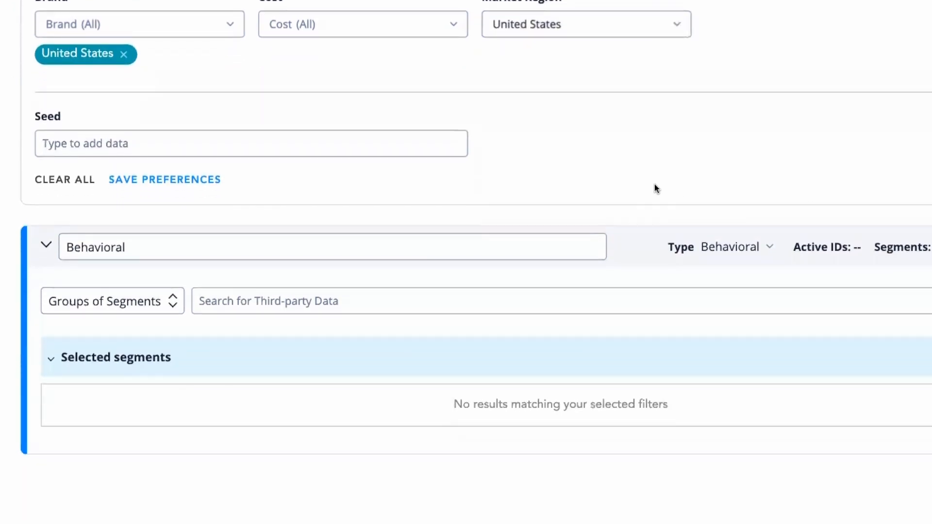
{"action": "left_click", "coordinate": [131, 305]}
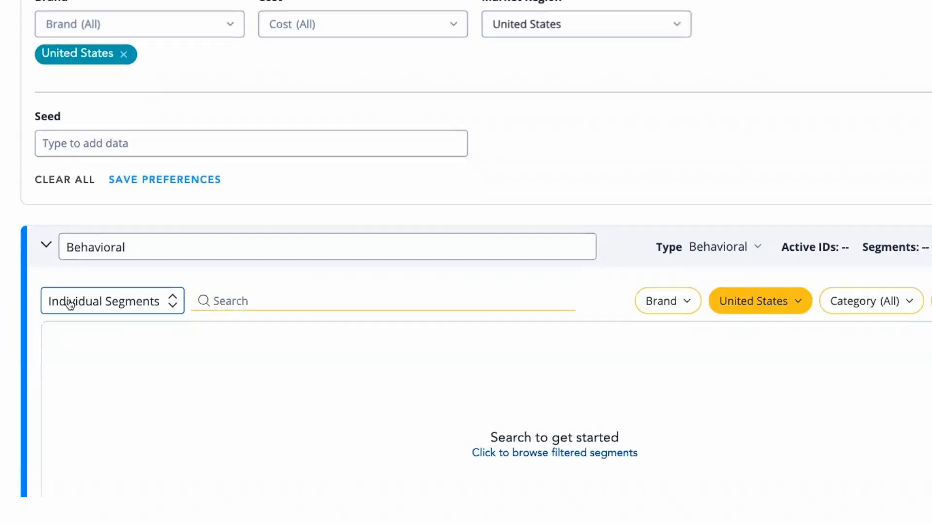
Search the Behavioral group's individual segments for "change oil" and replace the query with "oil".
{"action": "left_click", "coordinate": [195, 310]}
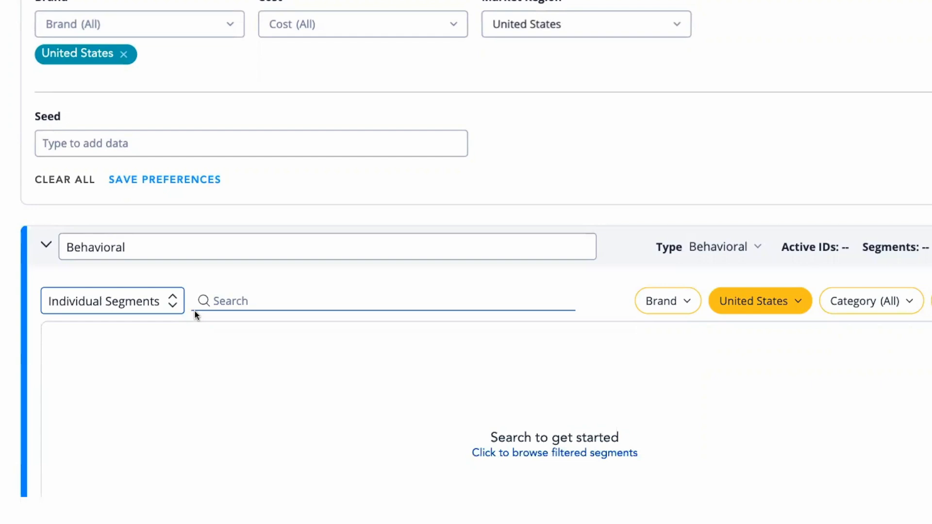
{"action": "left_click", "coordinate": [216, 303]}
{"action": "type", "text": "change oil"}
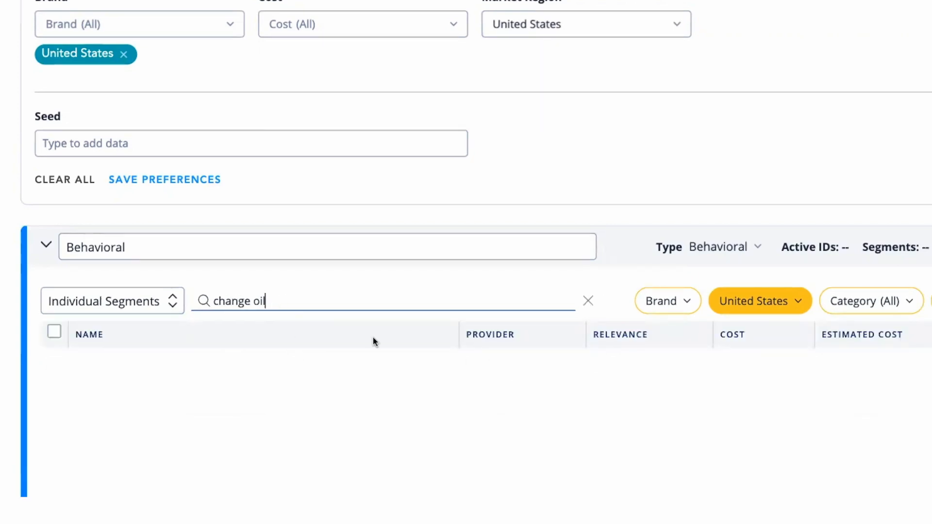
{"action": "scroll", "coordinate": [329, 453], "scroll_direction": "down", "scroll_amount": 1}
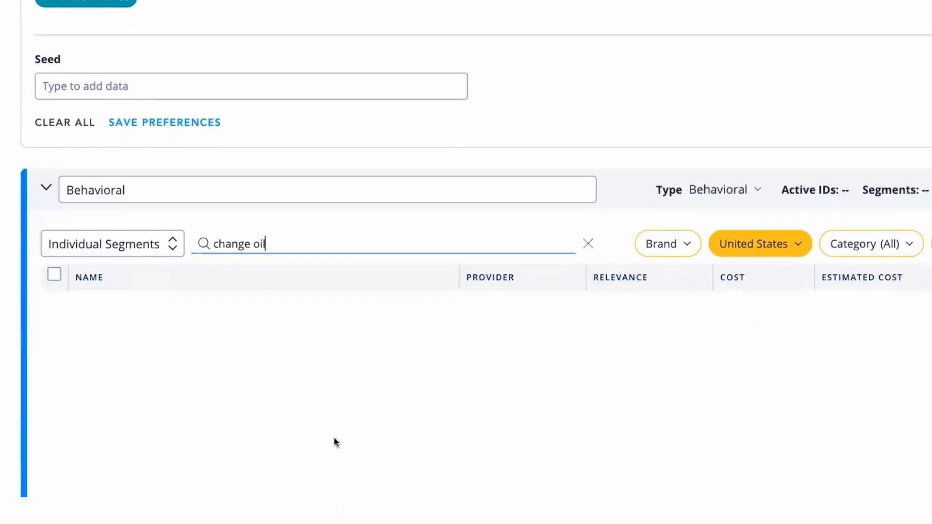
{"action": "triple_click", "coordinate": [229, 238]}
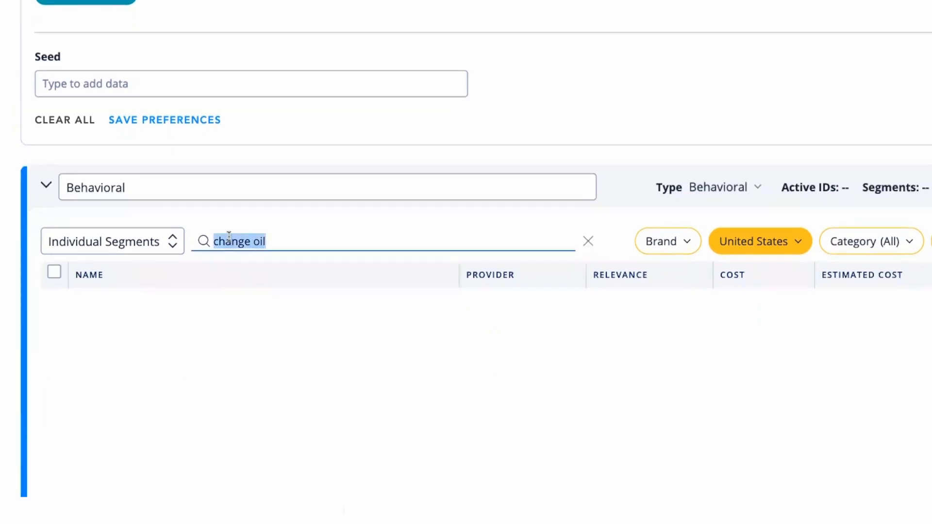
{"action": "type", "text": "oil"}
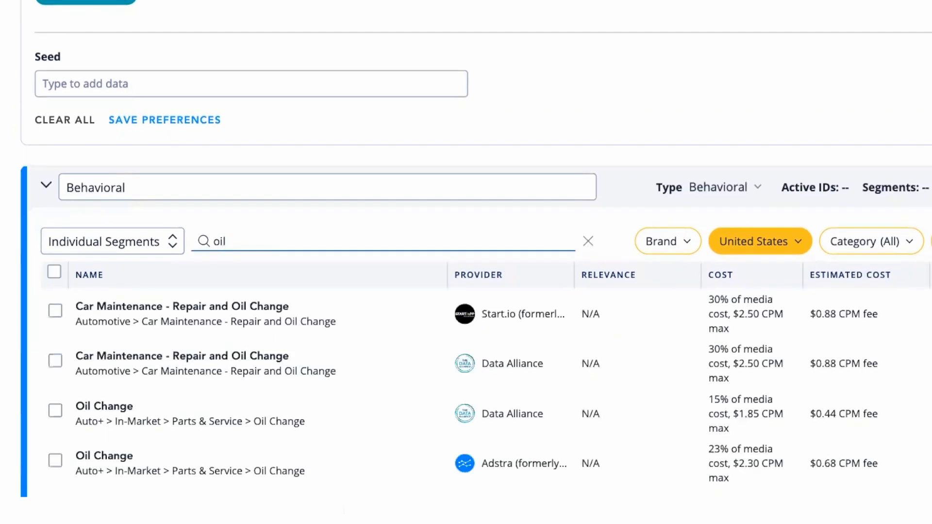
Change the segment search term to "repair oil".
{"action": "key", "text": "BackSpace"}
{"action": "key", "text": "BackSpace"}
{"action": "key", "text": "BackSpace"}
{"action": "type", "text": "rpai"}
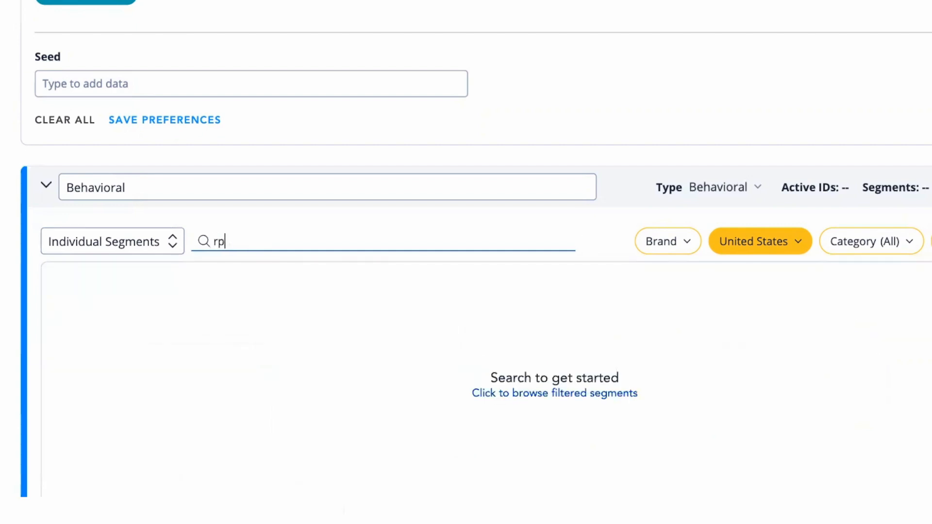
{"action": "key", "text": "BackSpace"}
{"action": "key", "text": "BackSpace"}
{"action": "key", "text": "BackSpace"}
{"action": "type", "text": "e"}
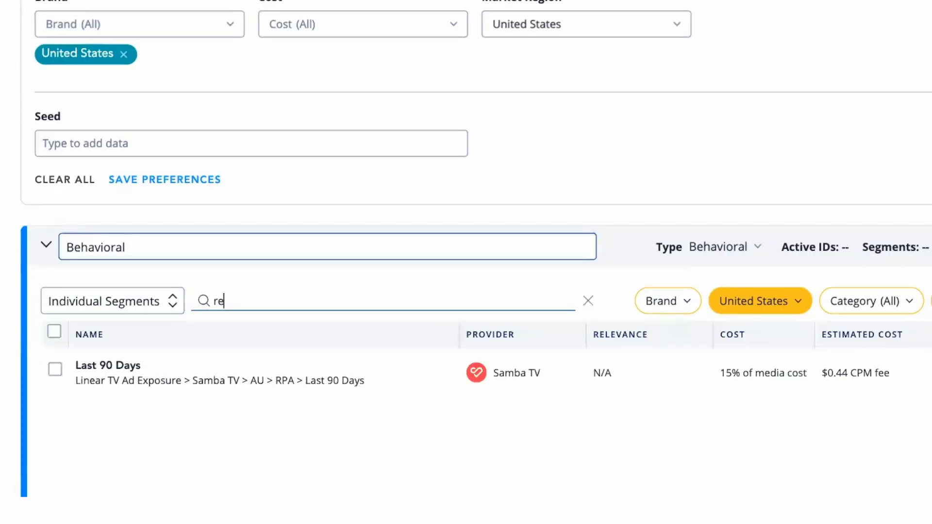
{"action": "type", "text": "pair"}
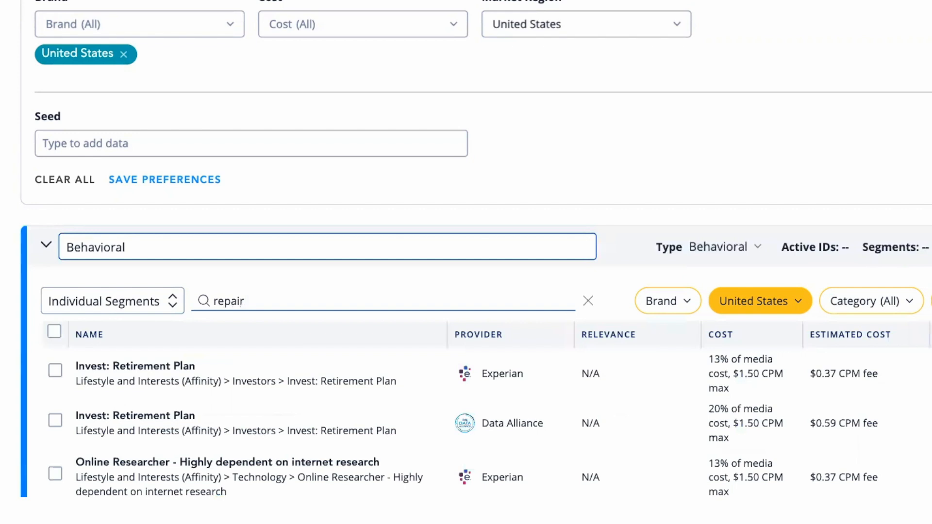
{"action": "type", "text": " oil"}
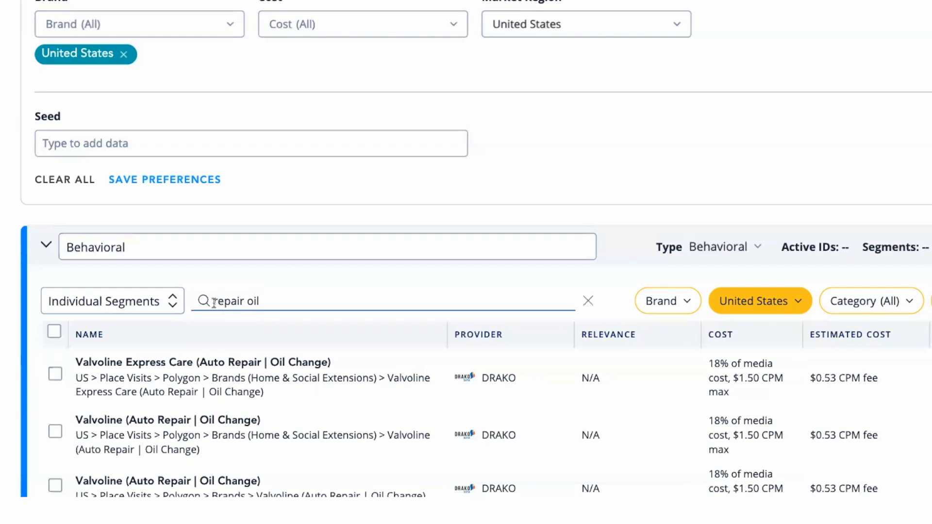
Check the first matching segment's description and refine the search term to "auto repair oil".
{"action": "scroll", "coordinate": [276, 291], "scroll_direction": "down", "scroll_amount": 1}
{"action": "mouse_move", "coordinate": [212, 339]}
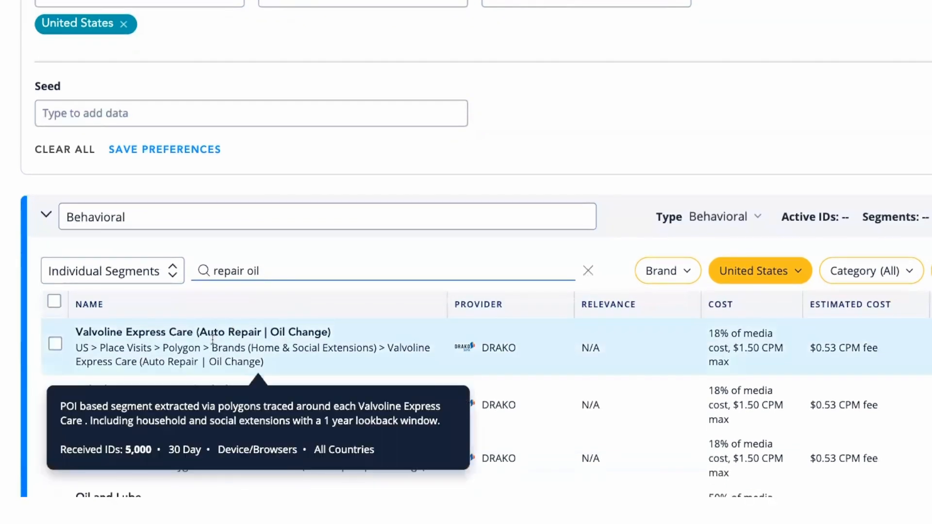
{"action": "left_click", "coordinate": [215, 272]}
{"action": "type", "text": "auto"}
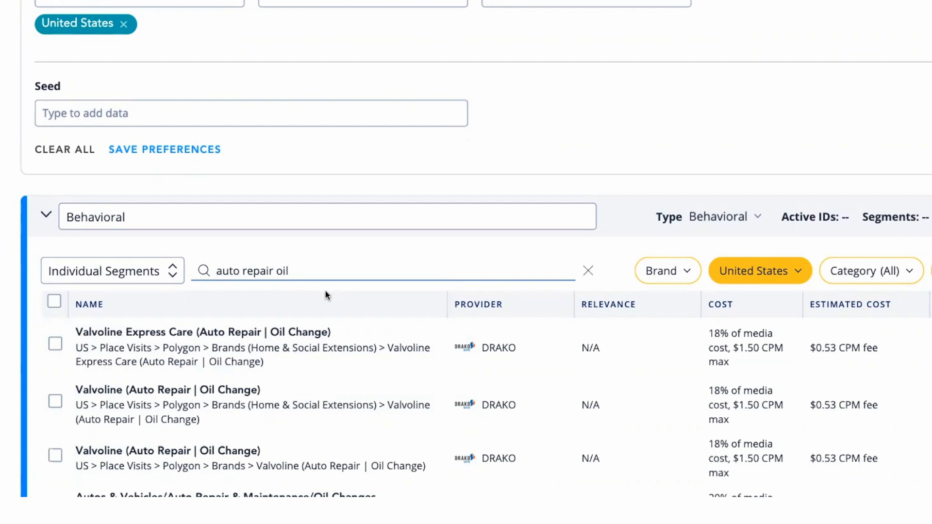
Examine the segments found for "auto repair oil", including the description and category path of Valvoline Express Care.
{"action": "scroll", "coordinate": [325, 290], "scroll_direction": "down", "scroll_amount": 1}
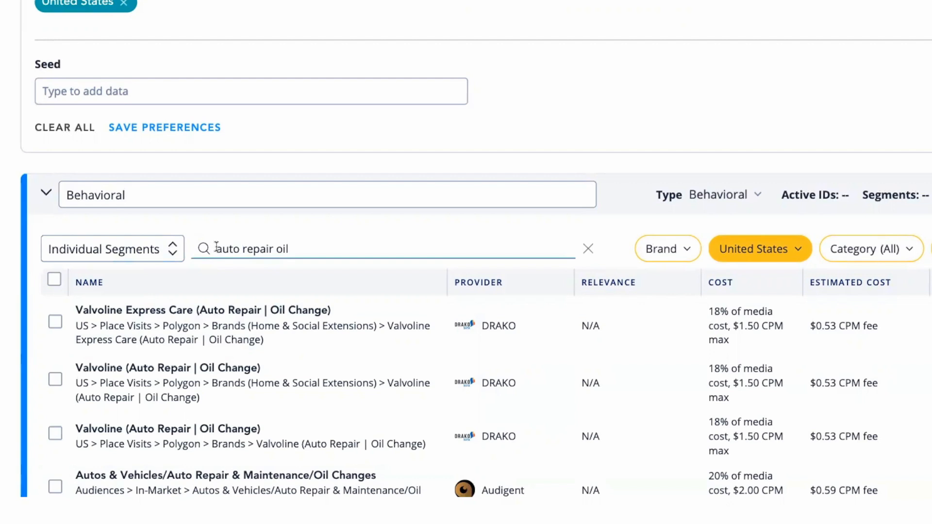
{"action": "left_click_drag", "start_coordinate": [214, 248], "coordinate": [294, 251]}
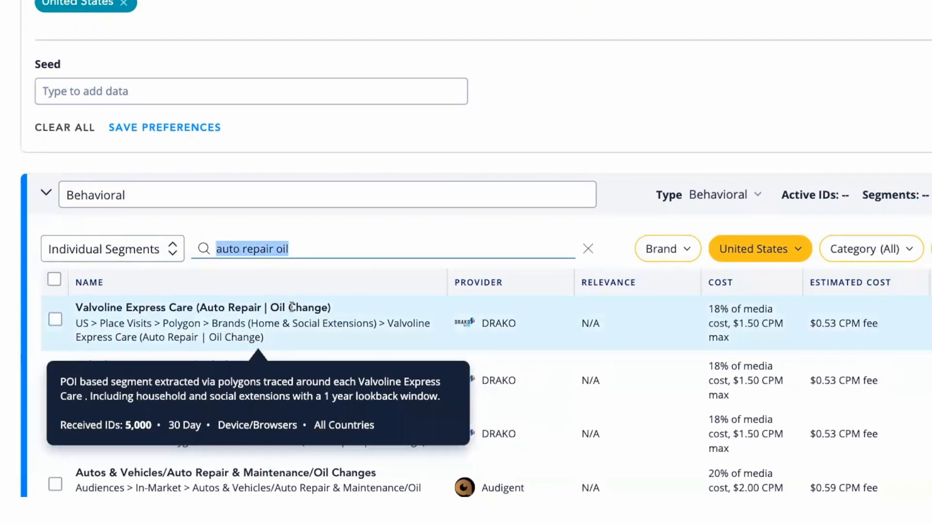
{"action": "scroll", "coordinate": [242, 320], "scroll_direction": "down", "scroll_amount": 1}
{"action": "scroll", "coordinate": [3, 224], "scroll_direction": "down", "scroll_amount": 2}
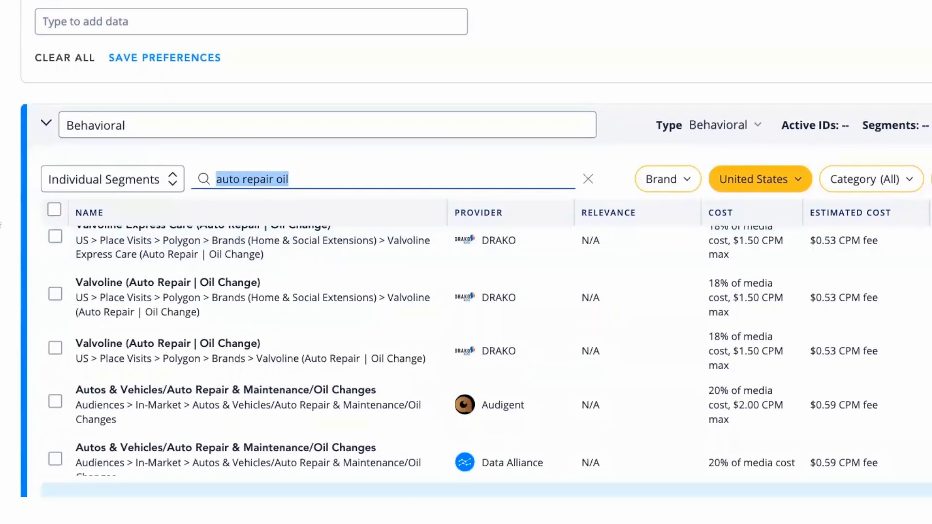
{"action": "scroll", "coordinate": [2, 225], "scroll_direction": "up", "scroll_amount": 1}
{"action": "scroll", "coordinate": [206, 254], "scroll_direction": "up", "scroll_amount": 1}
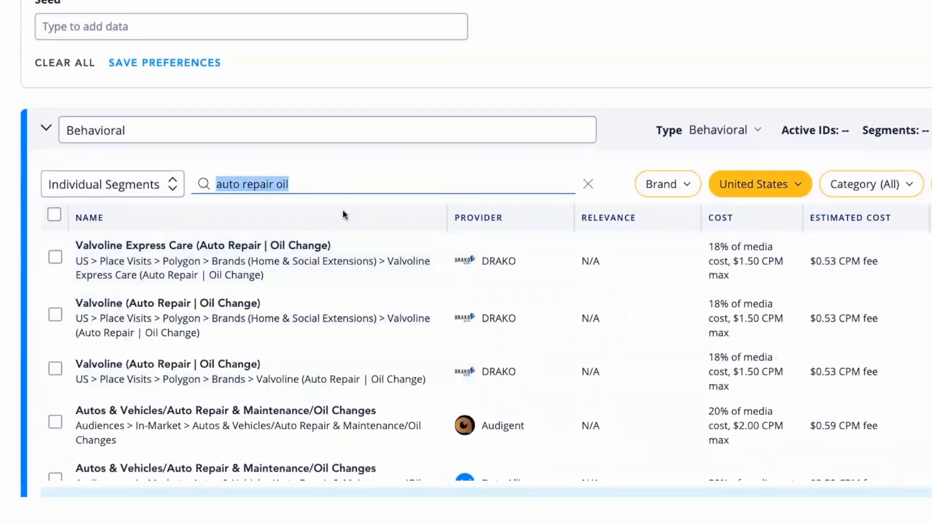
{"action": "left_click", "coordinate": [293, 189]}
{"action": "mouse_move", "coordinate": [105, 251]}
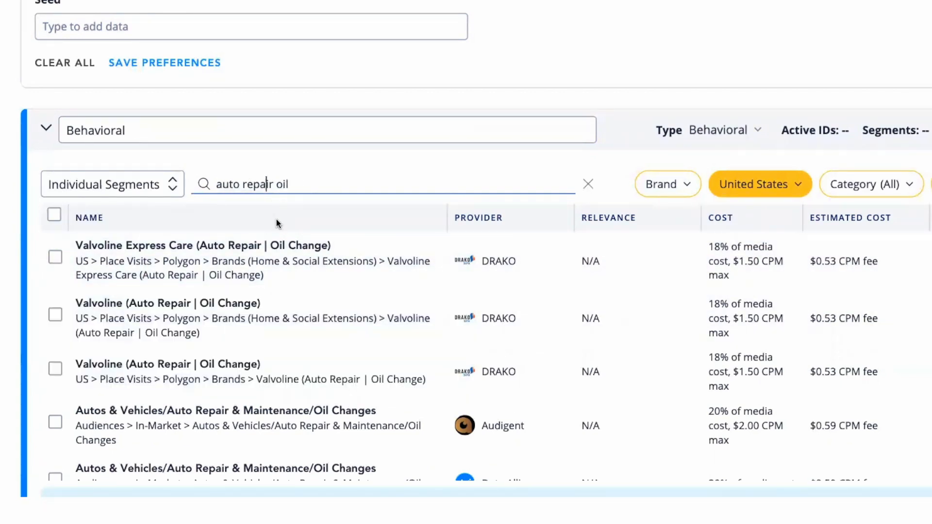
{"action": "mouse_move", "coordinate": [241, 259]}
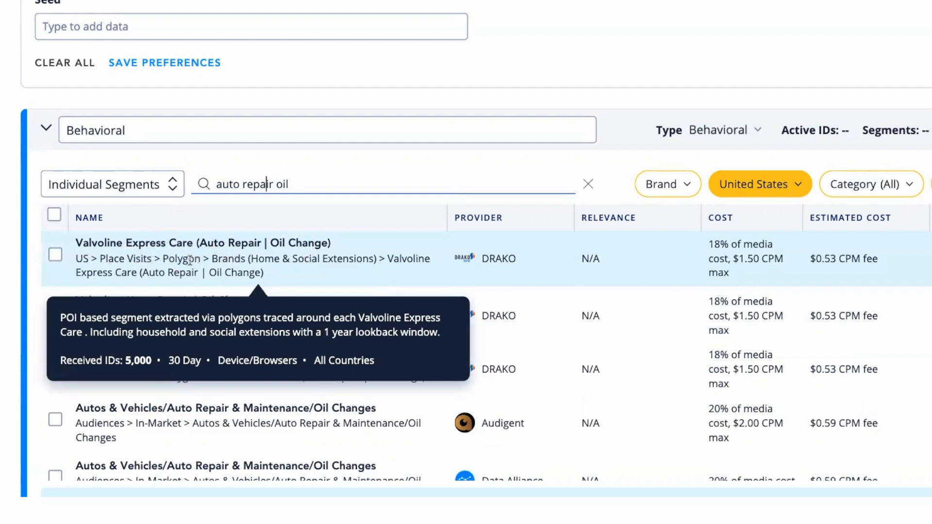
{"action": "left_click_drag", "start_coordinate": [201, 259], "coordinate": [76, 257]}
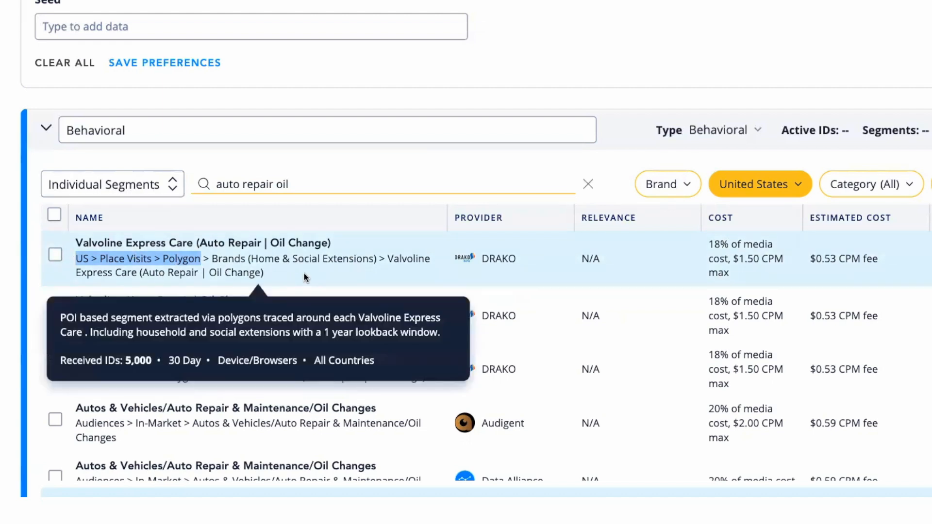
Compare the oil change segments and select Audigent's Autos & Vehicles/Auto Repair & Maintenance/Oil Changes segment.
{"action": "scroll", "coordinate": [200, 342], "scroll_direction": "down", "scroll_amount": 4}
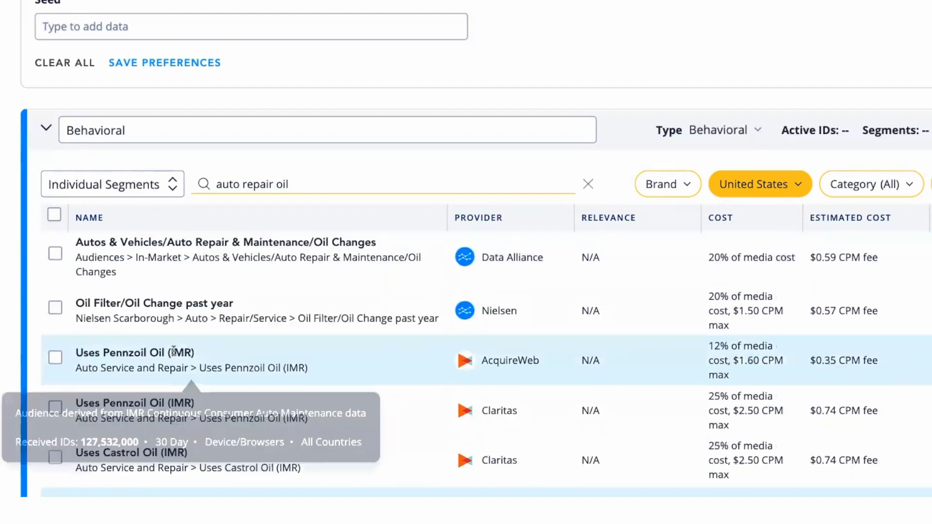
{"action": "scroll", "coordinate": [174, 281], "scroll_direction": "up", "scroll_amount": 1}
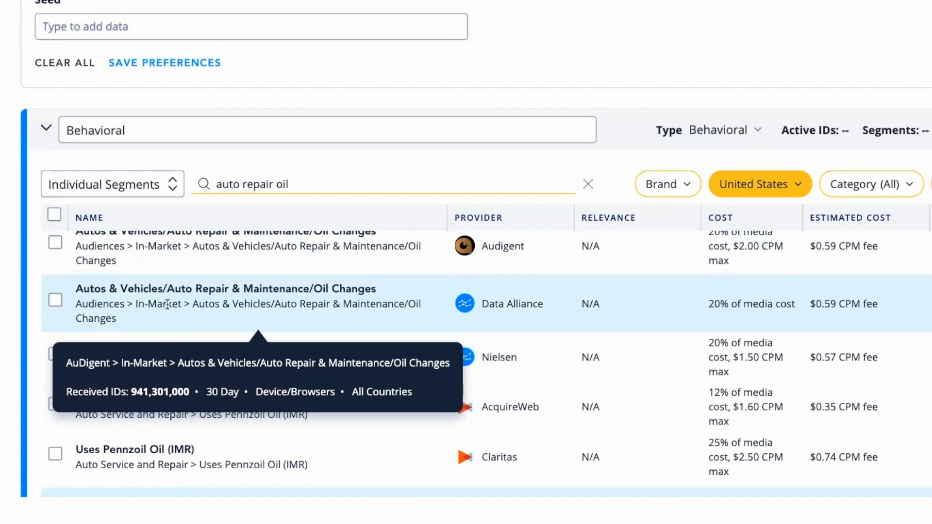
{"action": "scroll", "coordinate": [175, 278], "scroll_direction": "up", "scroll_amount": 1}
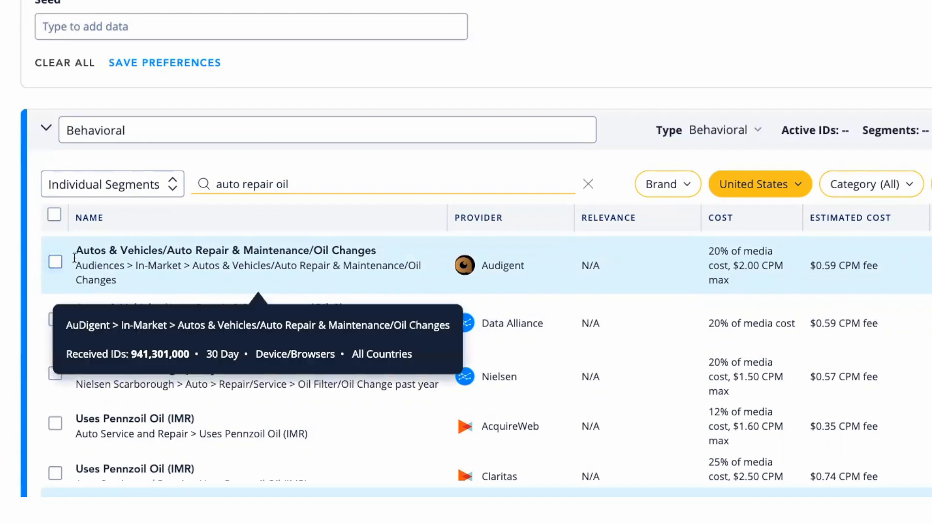
{"action": "left_click", "coordinate": [55, 263]}
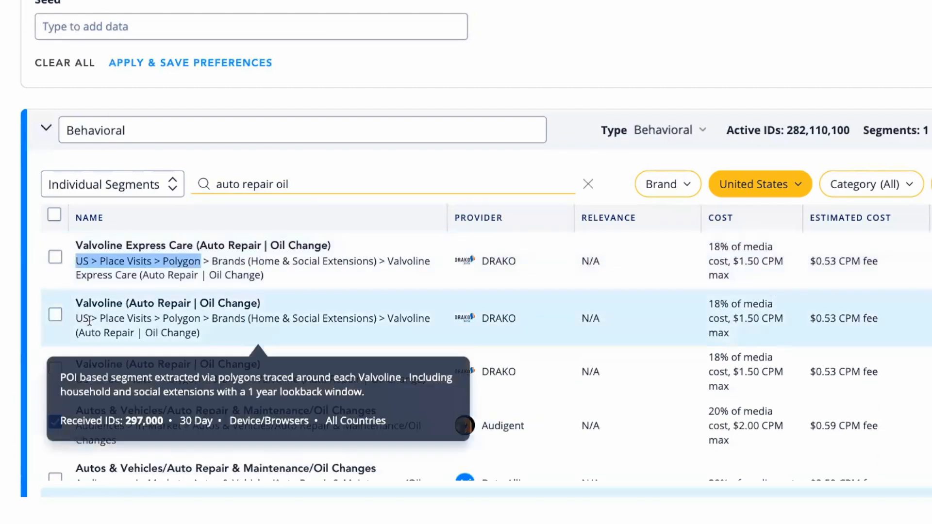
Add DRAKO's Valvoline Express Care (Auto Repair | Oil Change) segment to the selection.
{"action": "scroll", "coordinate": [63, 281], "scroll_direction": "down", "scroll_amount": 1}
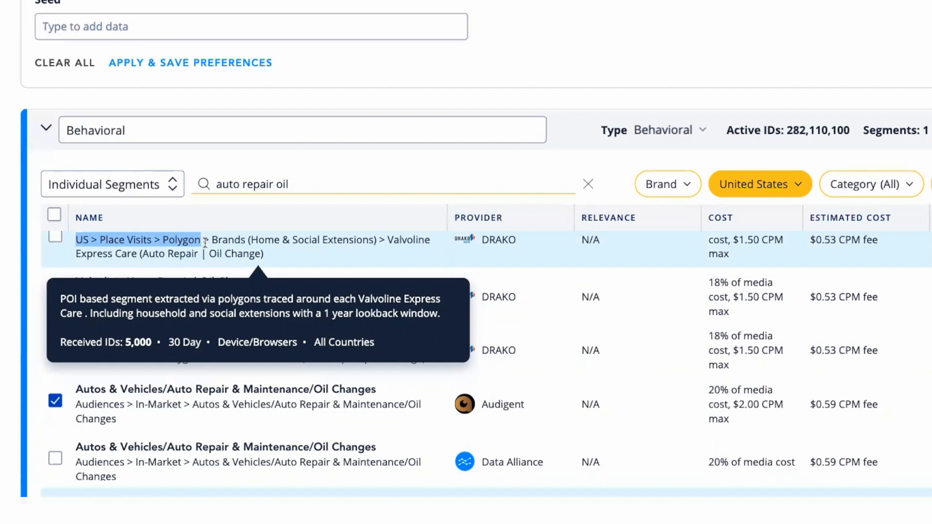
{"action": "scroll", "coordinate": [212, 251], "scroll_direction": "up", "scroll_amount": 1}
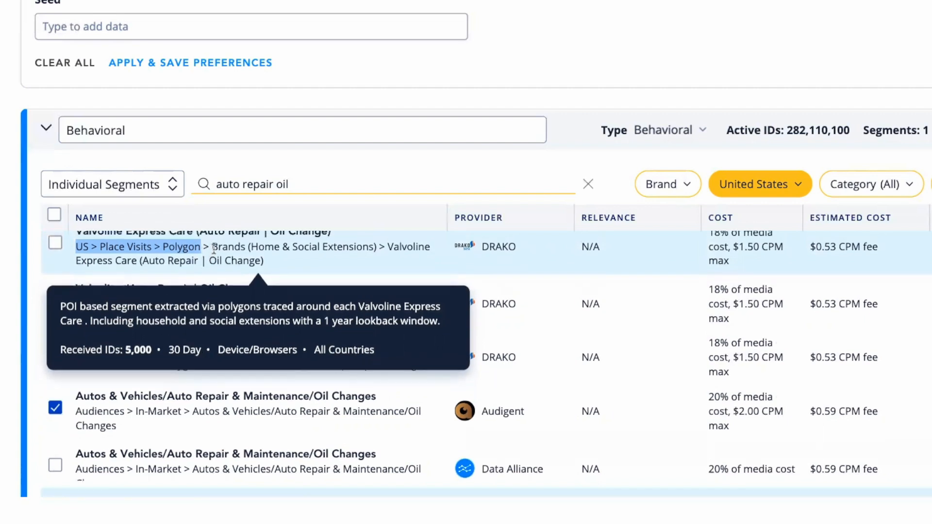
{"action": "scroll", "coordinate": [212, 251], "scroll_direction": "up", "scroll_amount": 1}
{"action": "left_click", "coordinate": [56, 257]}
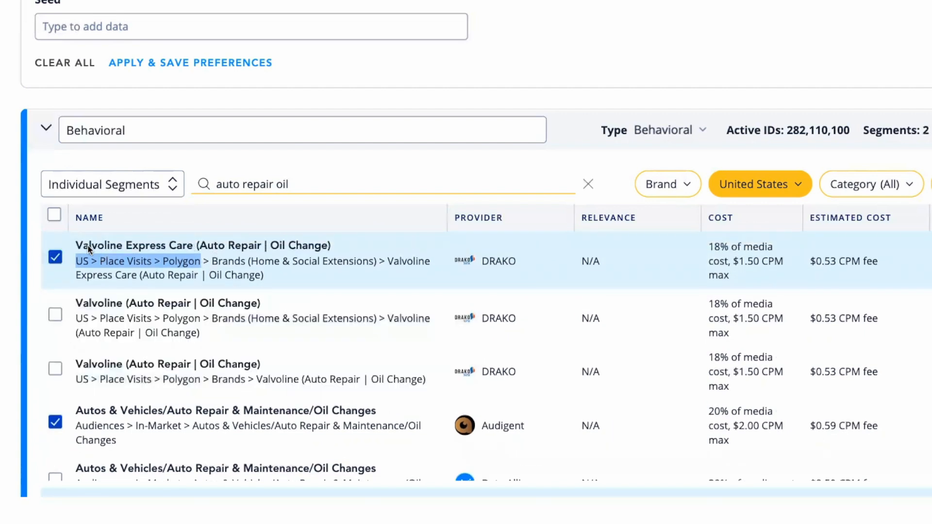
Compare the descriptions of the Valvoline segments and Nielsen's Oil Filter/Oil Change past year segment.
{"action": "left_click_drag", "start_coordinate": [77, 246], "coordinate": [196, 246]}
{"action": "mouse_move", "coordinate": [186, 363]}
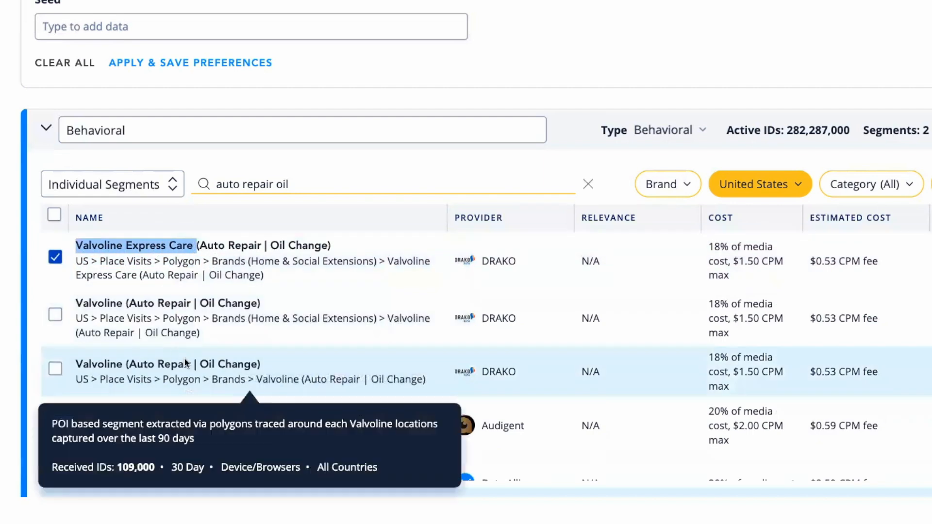
{"action": "left_click", "coordinate": [150, 430]}
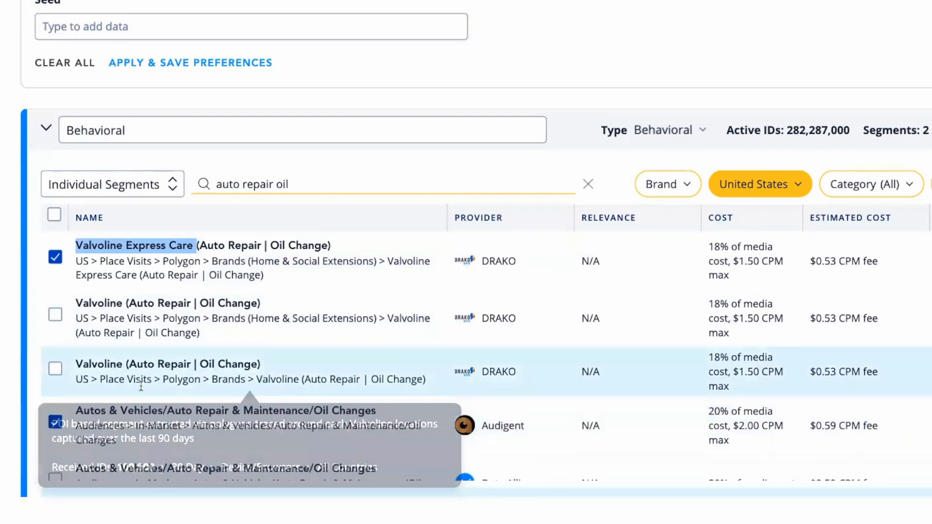
{"action": "mouse_move", "coordinate": [175, 252]}
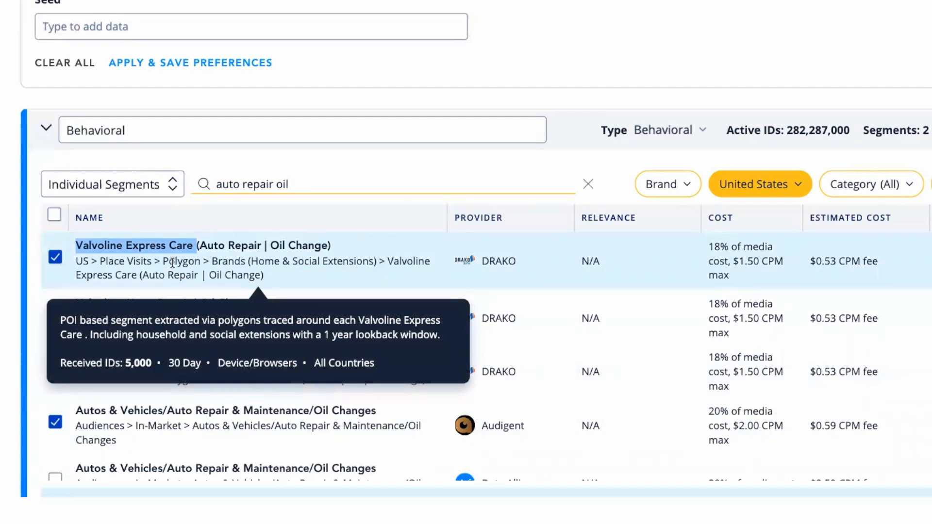
{"action": "scroll", "coordinate": [147, 335], "scroll_direction": "down", "scroll_amount": 1}
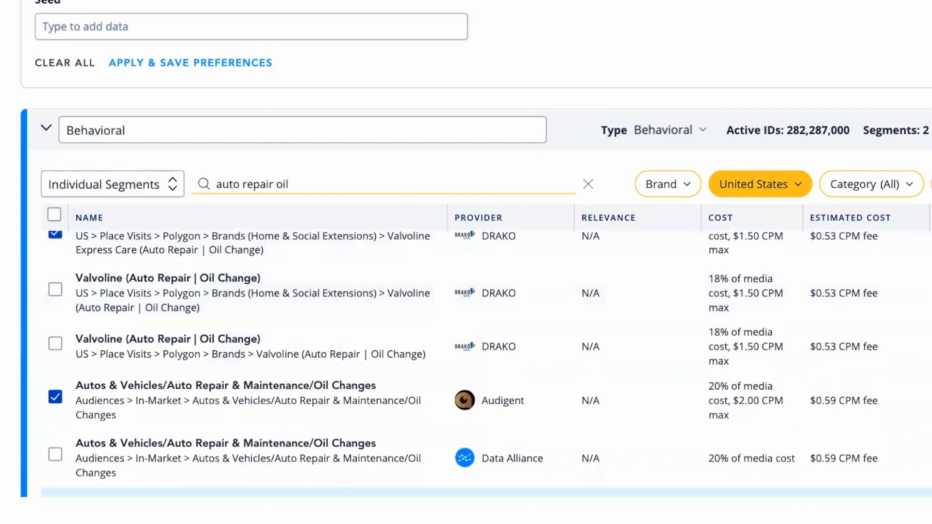
{"action": "scroll", "coordinate": [185, 334], "scroll_direction": "down", "scroll_amount": 5}
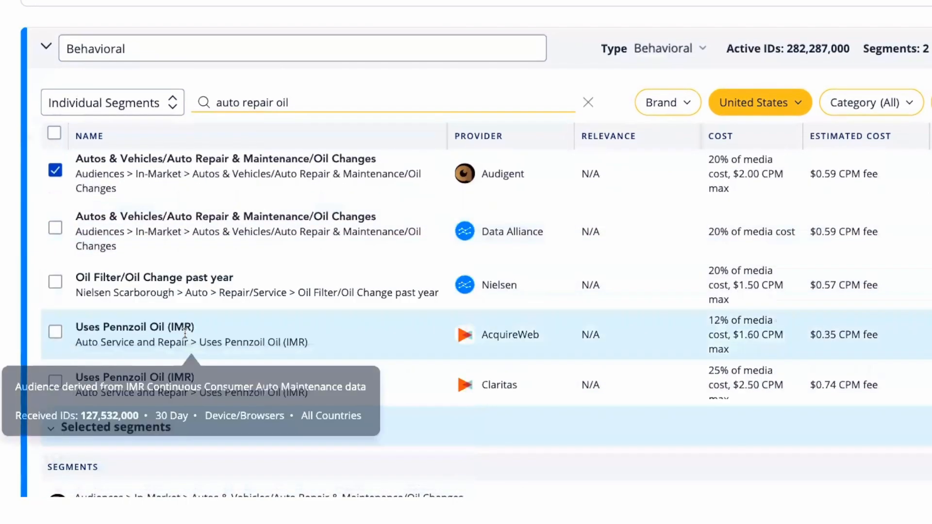
{"action": "mouse_move", "coordinate": [165, 285]}
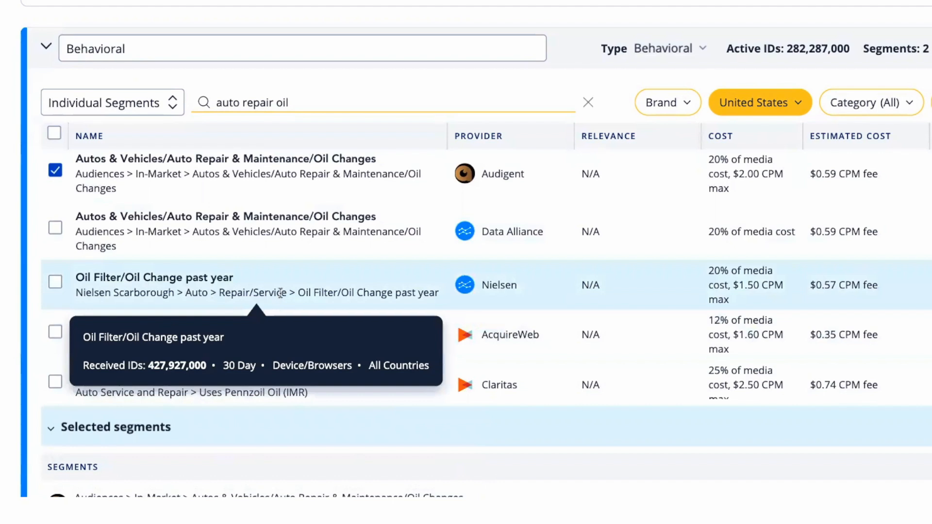
Examine the remaining motor oil and oil filter segments, including the Uses Castrol Oil (IMR) cost, and check the selected segments.
{"action": "scroll", "coordinate": [262, 301], "scroll_direction": "down", "scroll_amount": 3}
{"action": "mouse_move", "coordinate": [139, 243]}
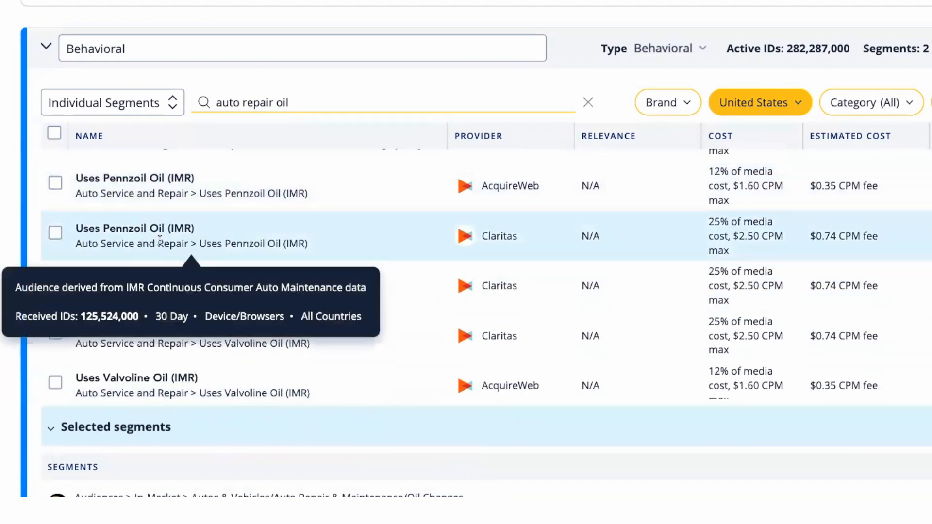
{"action": "scroll", "coordinate": [194, 260], "scroll_direction": "down", "scroll_amount": 1}
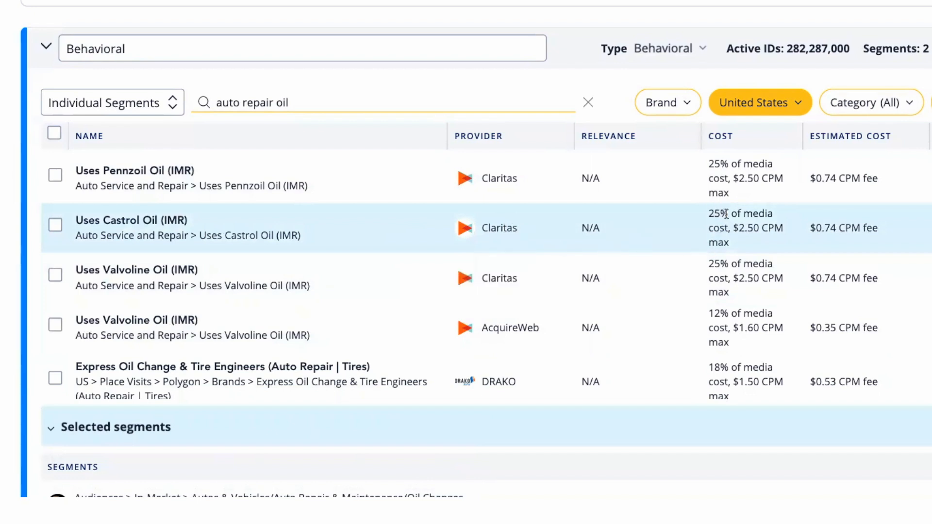
{"action": "left_click_drag", "start_coordinate": [733, 228], "coordinate": [794, 249]}
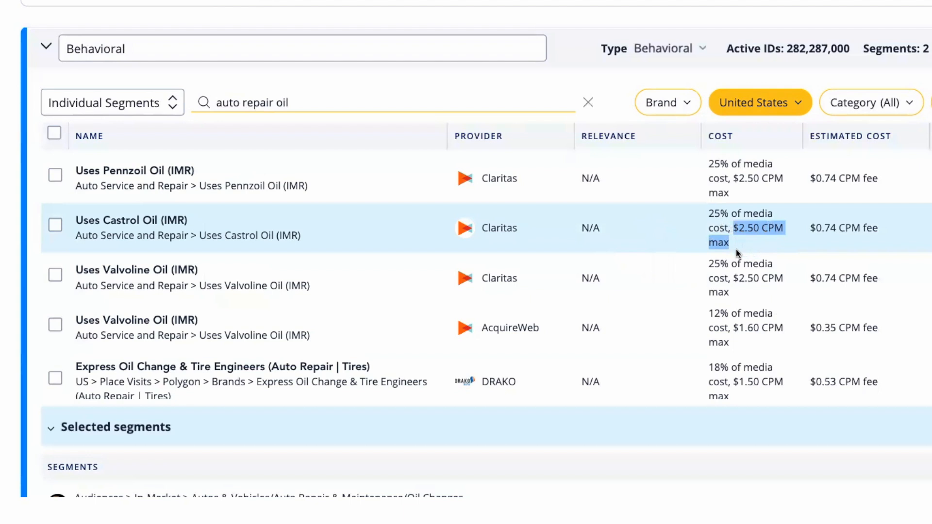
{"action": "scroll", "coordinate": [473, 269], "scroll_direction": "down", "scroll_amount": 3}
{"action": "mouse_move", "coordinate": [250, 287]}
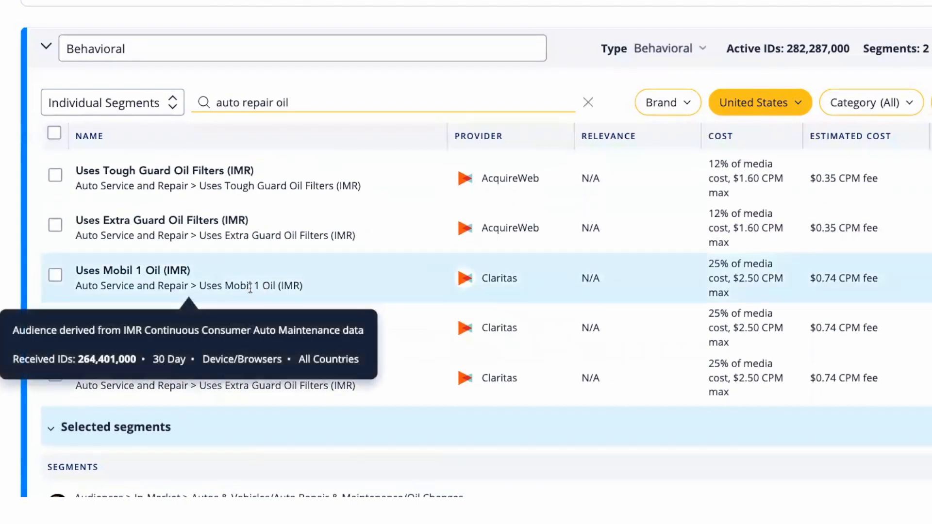
{"action": "scroll", "coordinate": [148, 194], "scroll_direction": "down", "scroll_amount": 1}
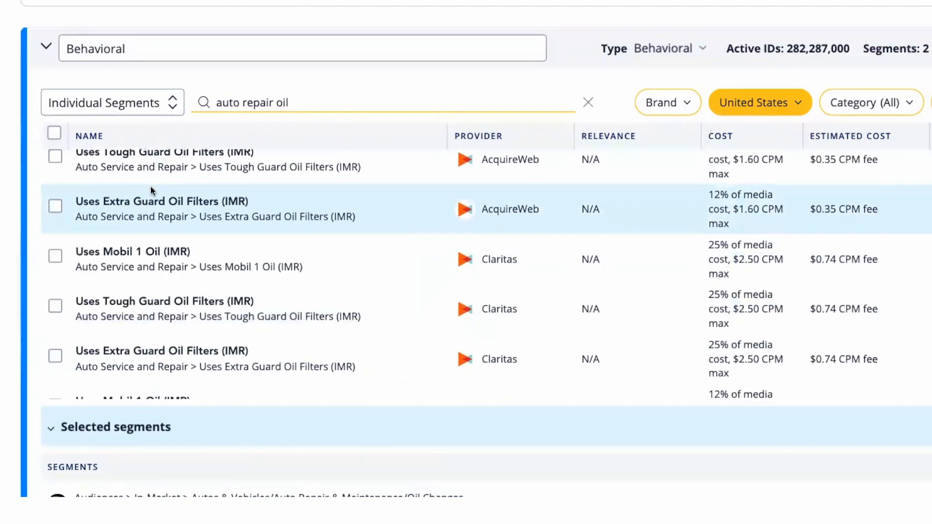
{"action": "scroll", "coordinate": [150, 190], "scroll_direction": "down", "scroll_amount": 3}
{"action": "scroll", "coordinate": [143, 329], "scroll_direction": "down", "scroll_amount": 1}
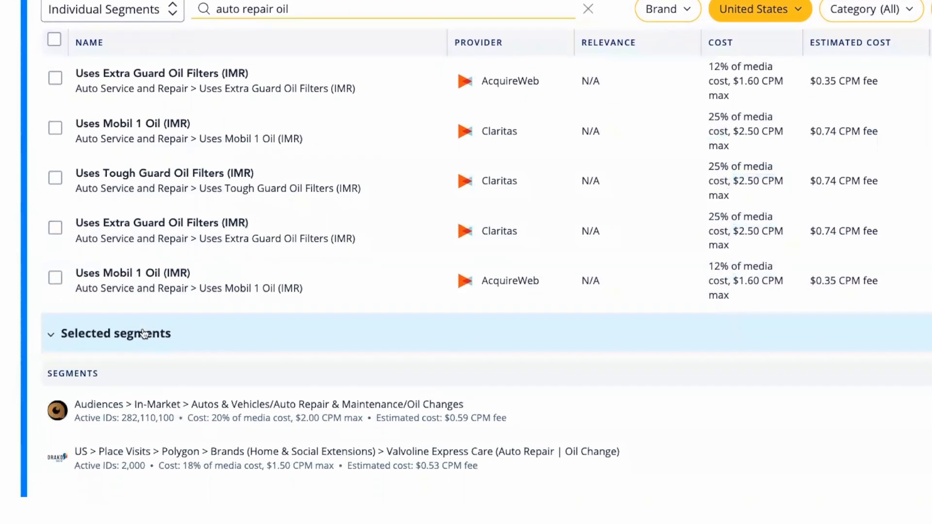
{"action": "mouse_move", "coordinate": [206, 408]}
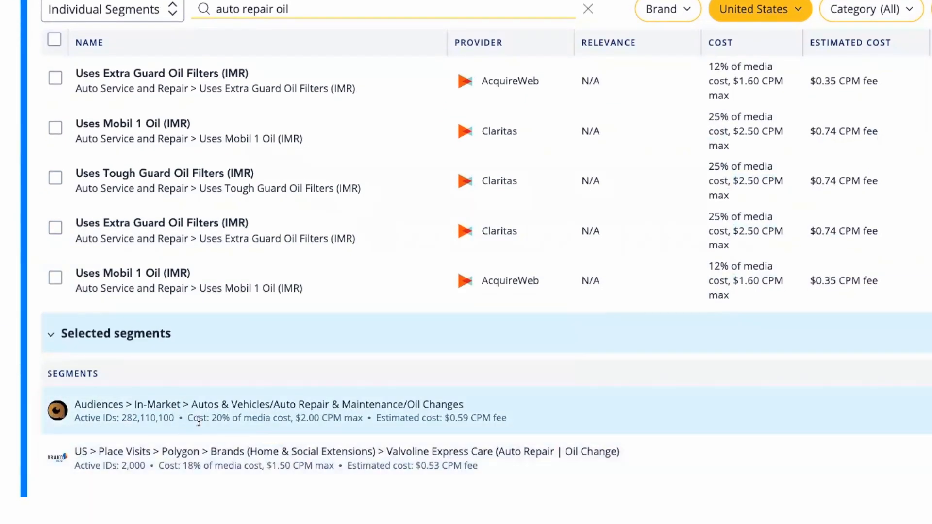
Search the individual segments for "DIY auto oil".
{"action": "scroll", "coordinate": [224, 347], "scroll_direction": "up", "scroll_amount": 3}
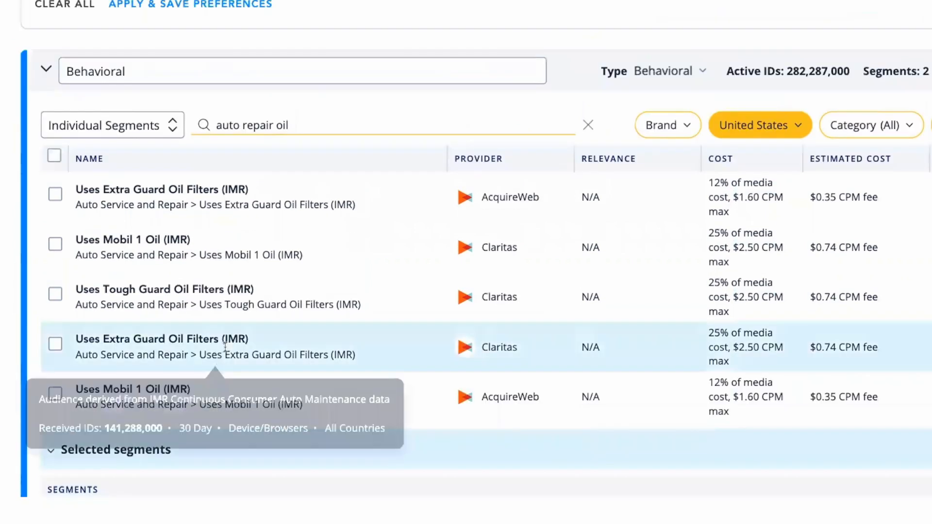
{"action": "left_click", "coordinate": [299, 125]}
{"action": "triple_click", "coordinate": [301, 126]}
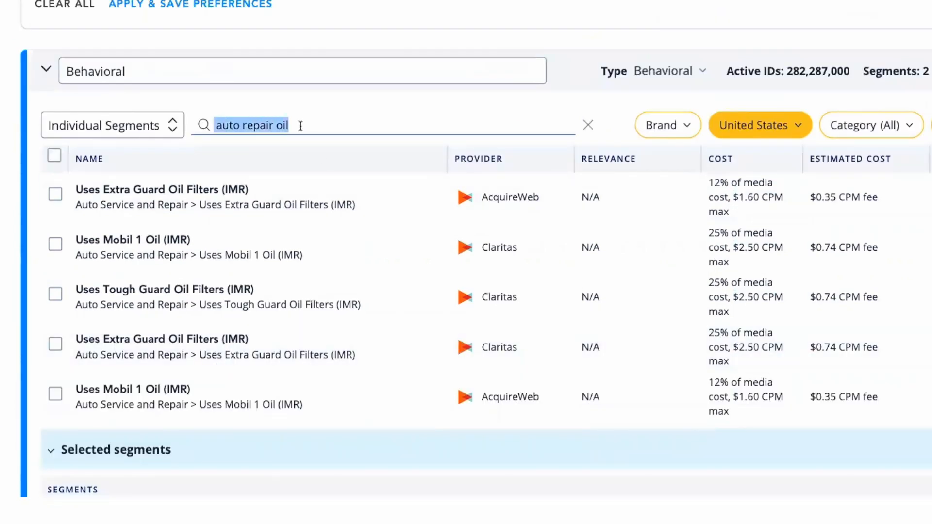
{"action": "type", "text": "DIY"}
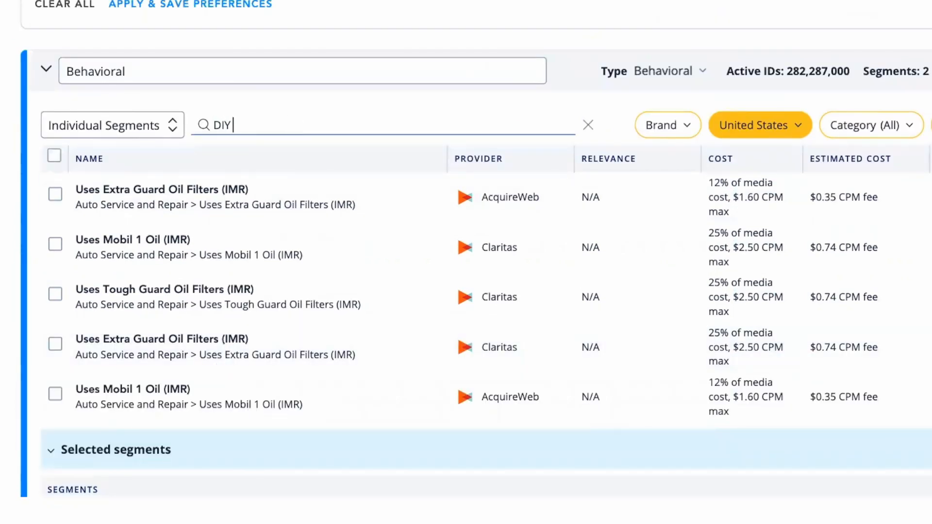
{"action": "type", "text": " auto ol"}
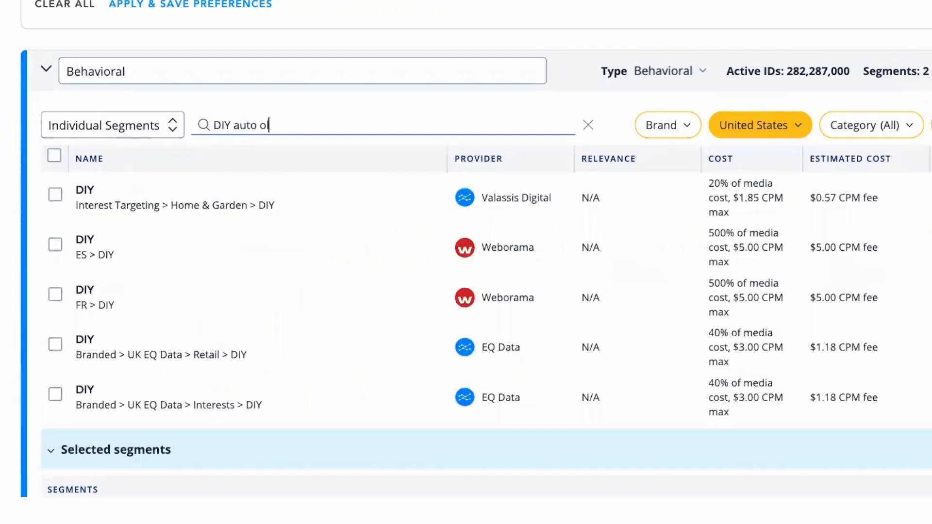
{"action": "key", "text": "BackSpace"}
{"action": "type", "text": "il"}
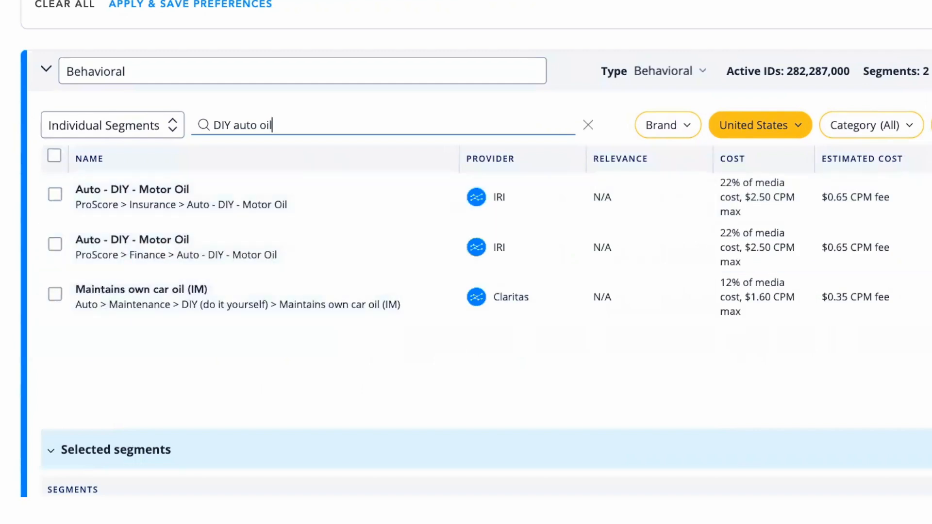
Add IRI's ProScore > Insurance > Auto - DIY - Motor Oil segment and Claritas' Maintains own car oil (IM) segment.
{"action": "mouse_move", "coordinate": [148, 194]}
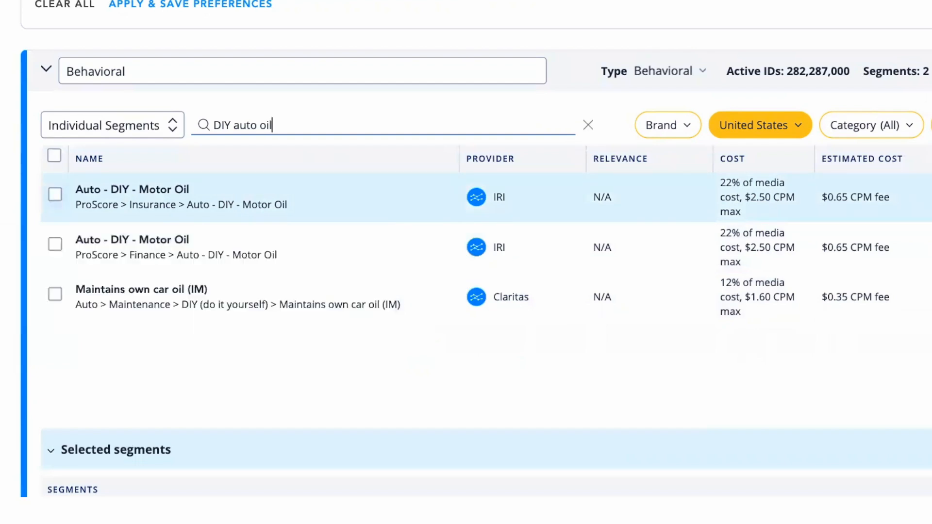
{"action": "left_click", "coordinate": [55, 195]}
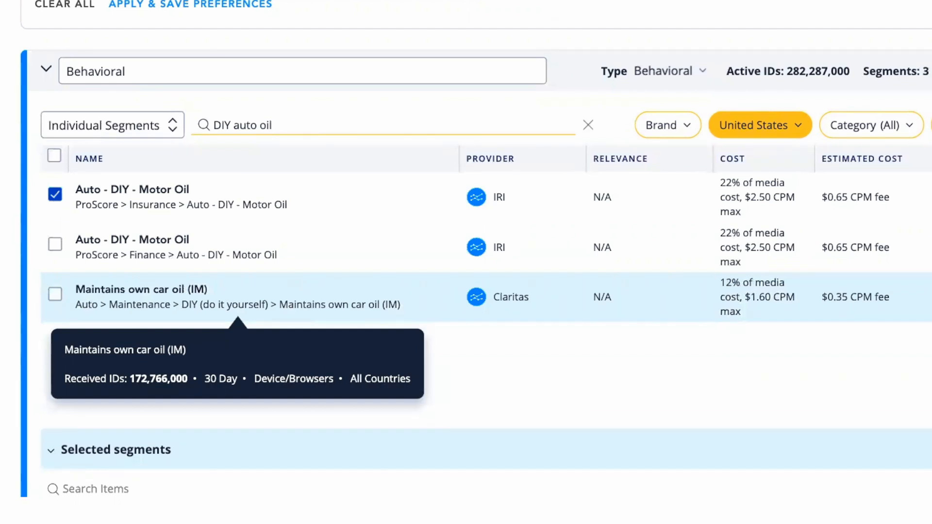
{"action": "left_click", "coordinate": [55, 294]}
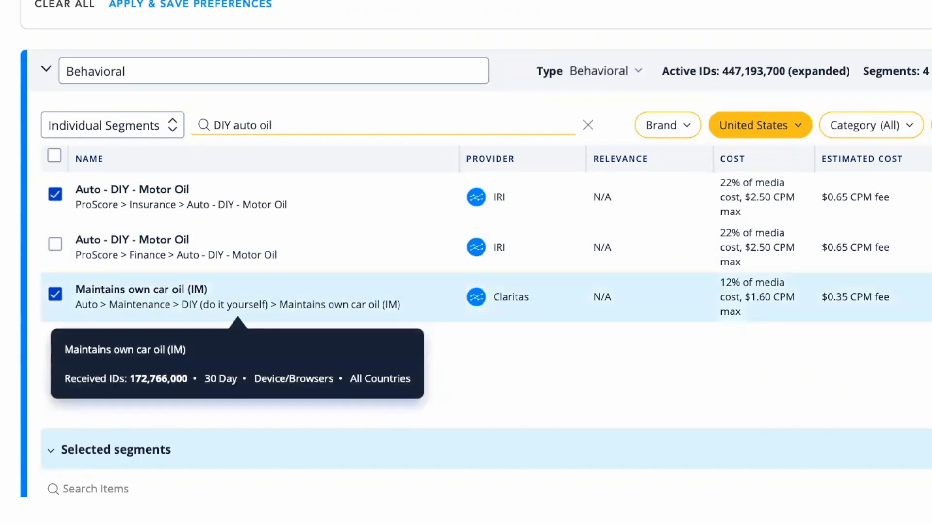
Search the individual segments for "maintain own car".
{"action": "triple_click", "coordinate": [269, 125]}
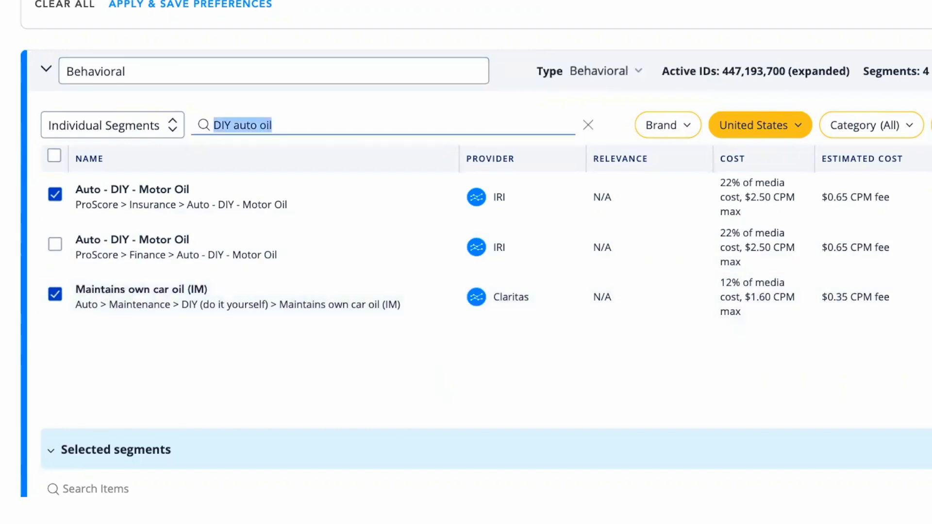
{"action": "type", "text": "maintain"}
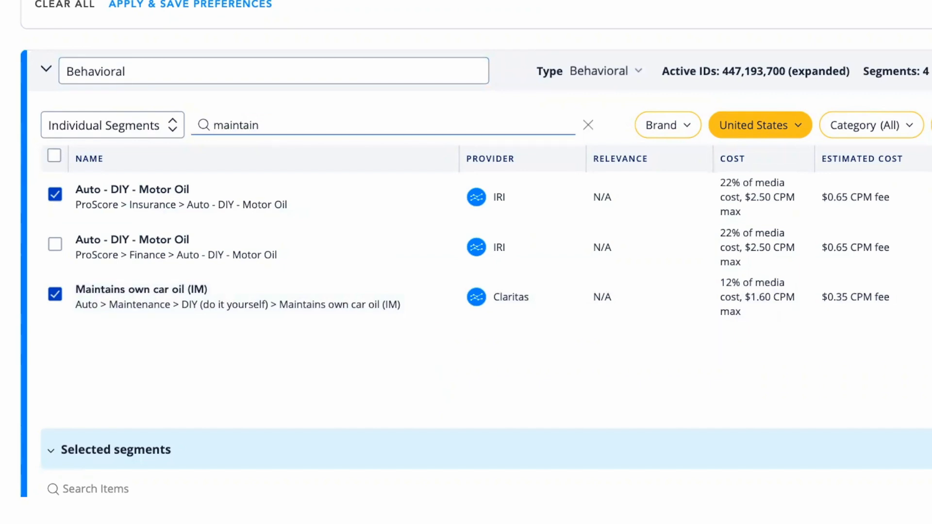
{"action": "type", "text": " own "}
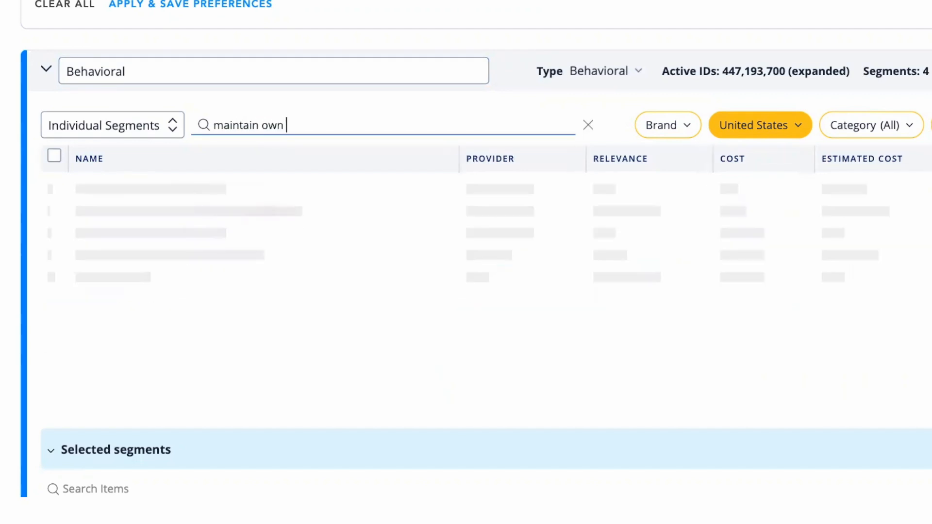
{"action": "type", "text": "car"}
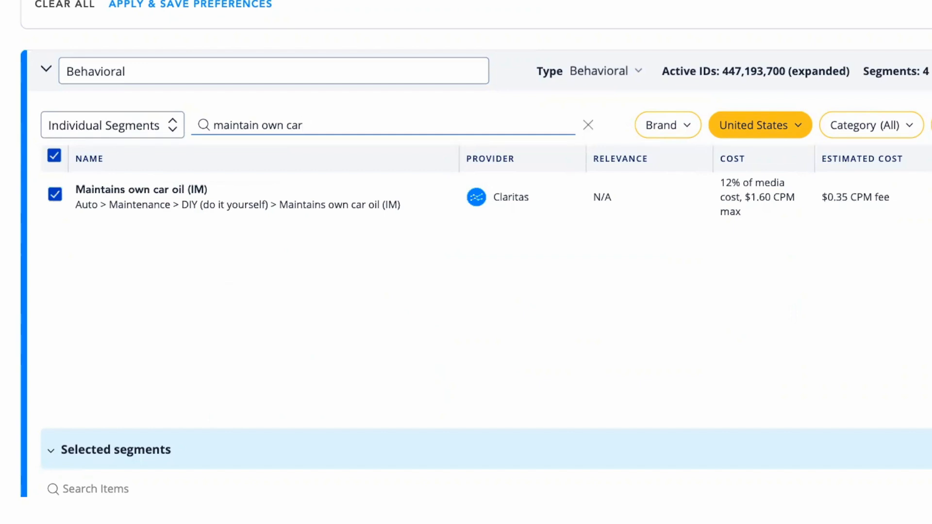
Replace the segment search term with "car diy".
{"action": "key", "text": "ctrl+a"}
{"action": "type", "text": "car"}
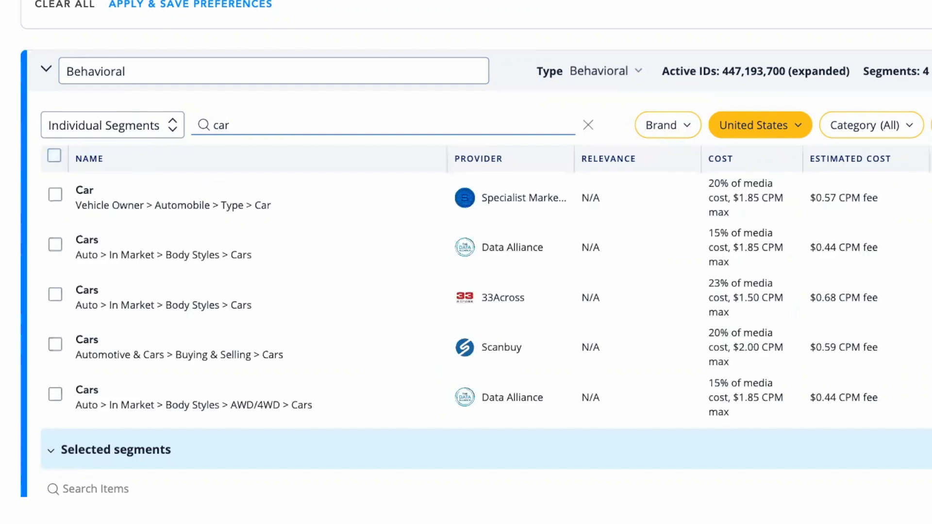
{"action": "type", "text": " diy"}
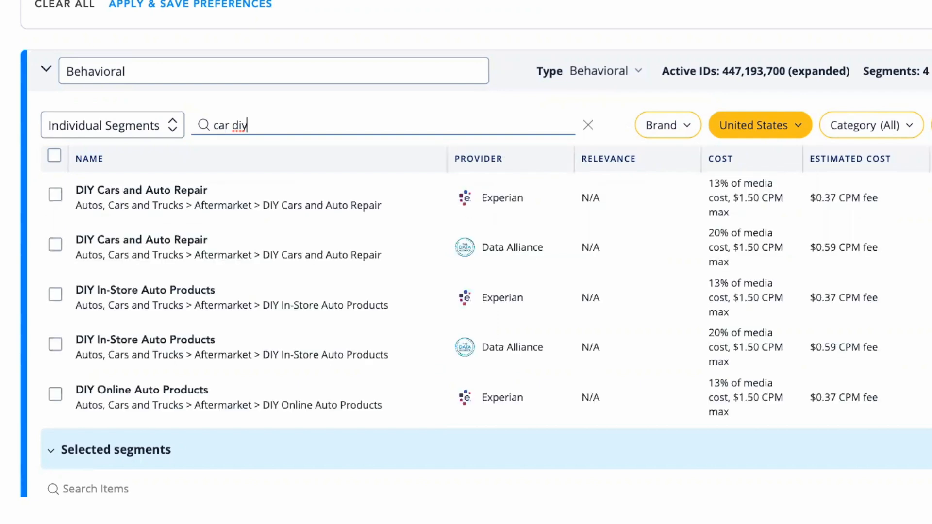
Compare the DIY auto aftermarket segments and add Experian's DIY Auto Part Store Shoppers segment.
{"action": "mouse_move", "coordinate": [197, 200]}
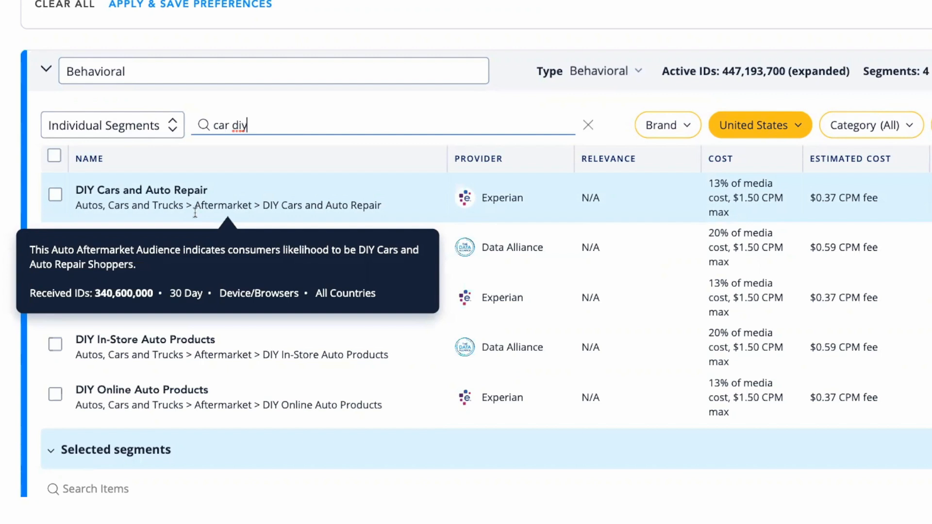
{"action": "scroll", "coordinate": [161, 313], "scroll_direction": "down", "scroll_amount": 2}
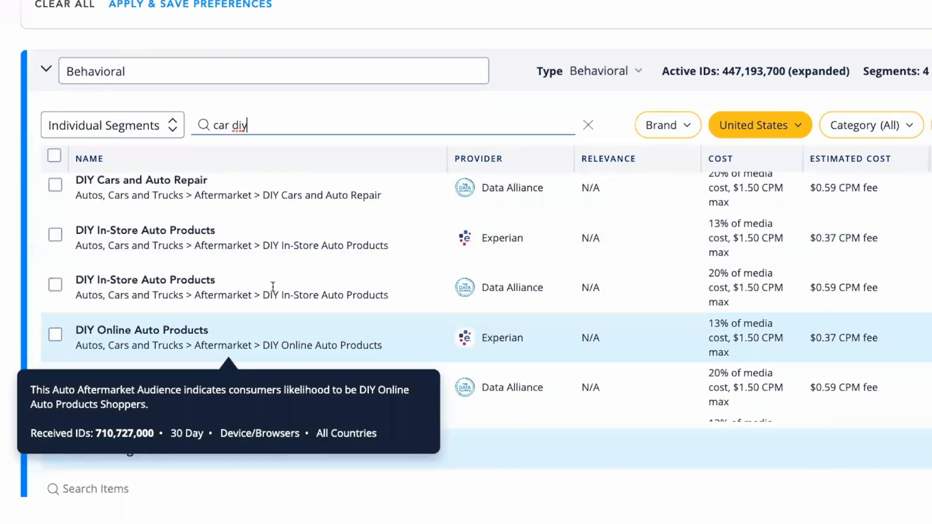
{"action": "scroll", "coordinate": [271, 256], "scroll_direction": "down", "scroll_amount": 3}
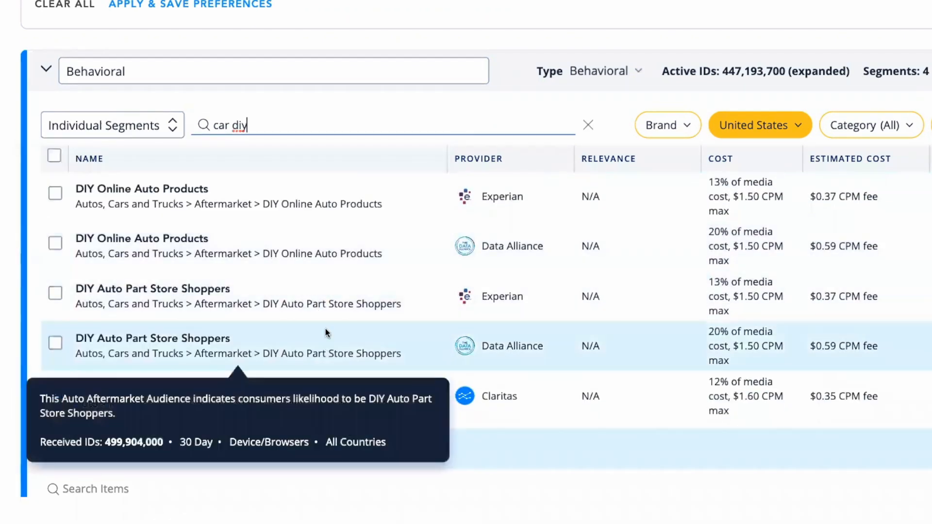
{"action": "mouse_move", "coordinate": [124, 303]}
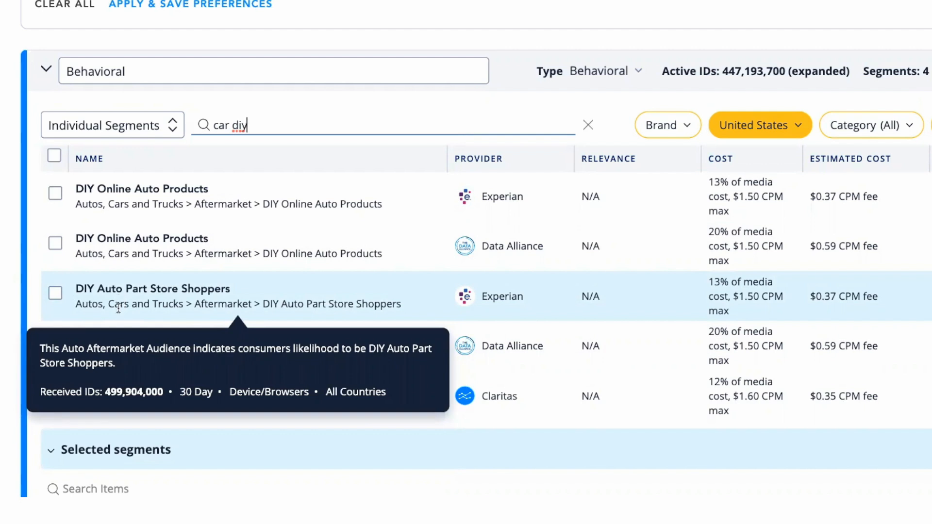
{"action": "left_click", "coordinate": [53, 294]}
Review the selected segments, including the category path and description of DIY Auto Part Store Shoppers.
{"action": "scroll", "coordinate": [155, 323], "scroll_direction": "up", "scroll_amount": 3}
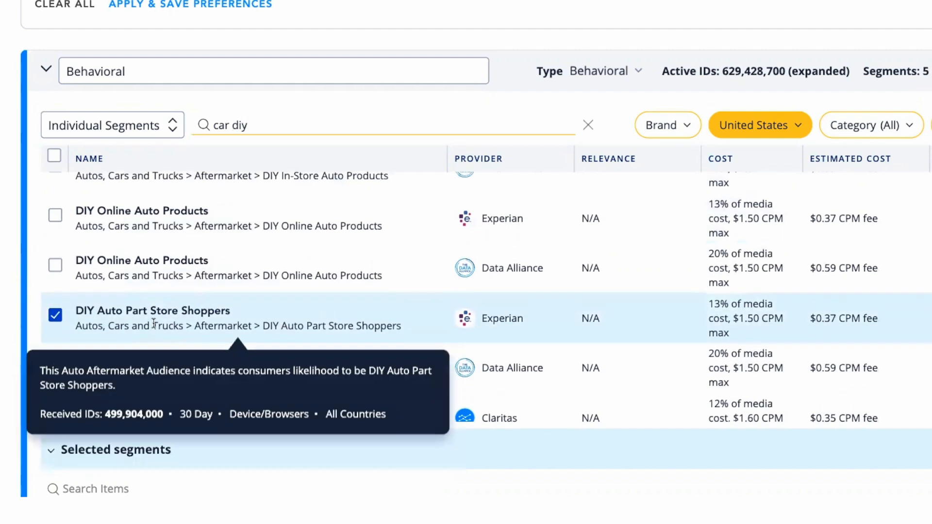
{"action": "scroll", "coordinate": [304, 400], "scroll_direction": "down", "scroll_amount": 5}
{"action": "scroll", "coordinate": [303, 401], "scroll_direction": "down", "scroll_amount": 2}
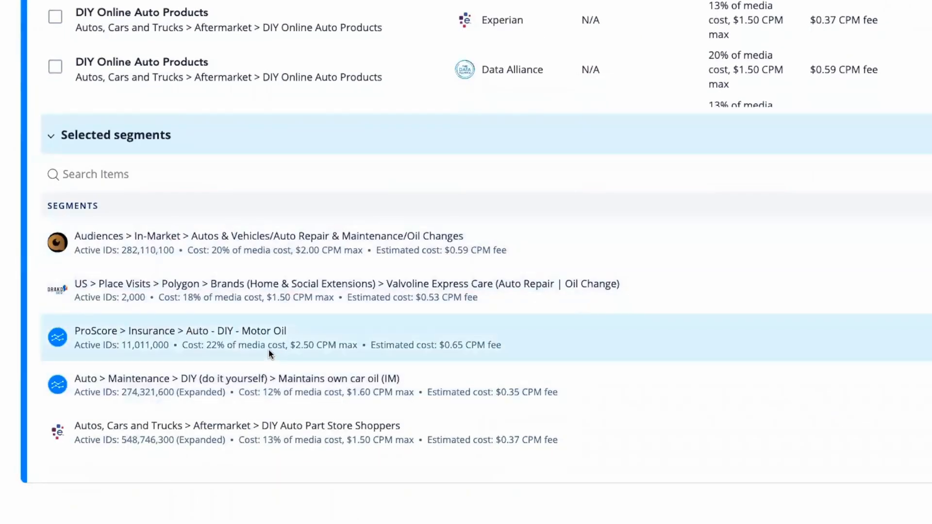
{"action": "mouse_move", "coordinate": [225, 332]}
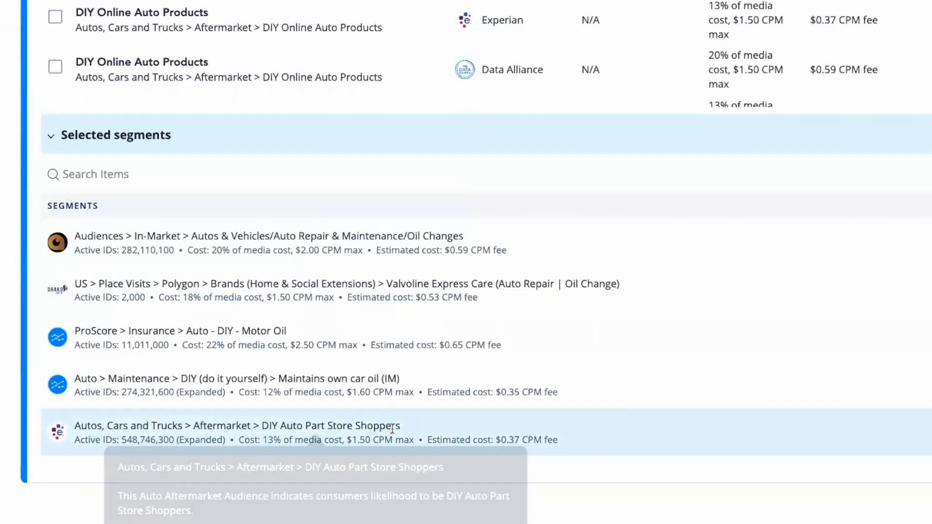
{"action": "triple_click", "coordinate": [297, 420]}
{"action": "left_click_drag", "start_coordinate": [297, 420], "coordinate": [138, 424]}
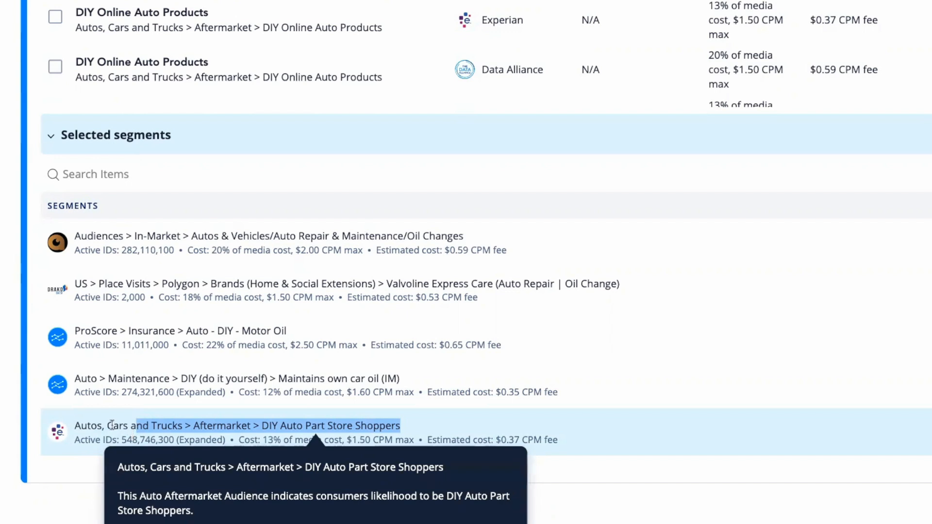
Compare the providers and costs of the DIY car repair and auto product segments found for "car diy".
{"action": "left_click_drag", "start_coordinate": [76, 425], "coordinate": [278, 429]}
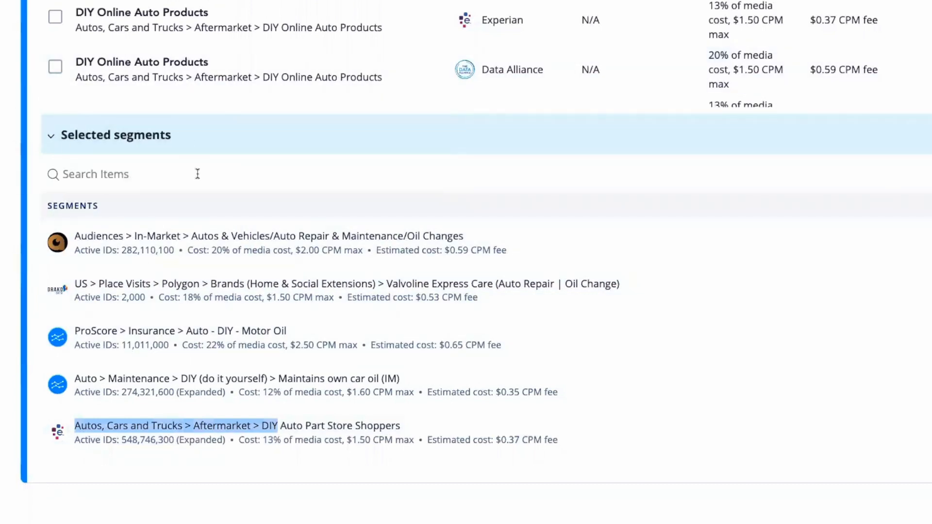
{"action": "mouse_move", "coordinate": [293, 440]}
{"action": "scroll", "coordinate": [601, 456], "scroll_direction": "up", "scroll_amount": 4}
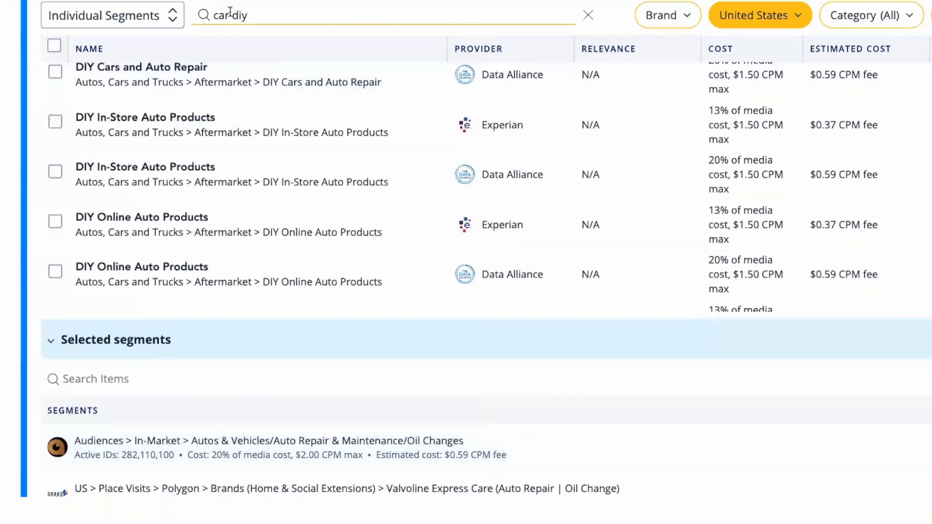
{"action": "triple_click", "coordinate": [213, 14]}
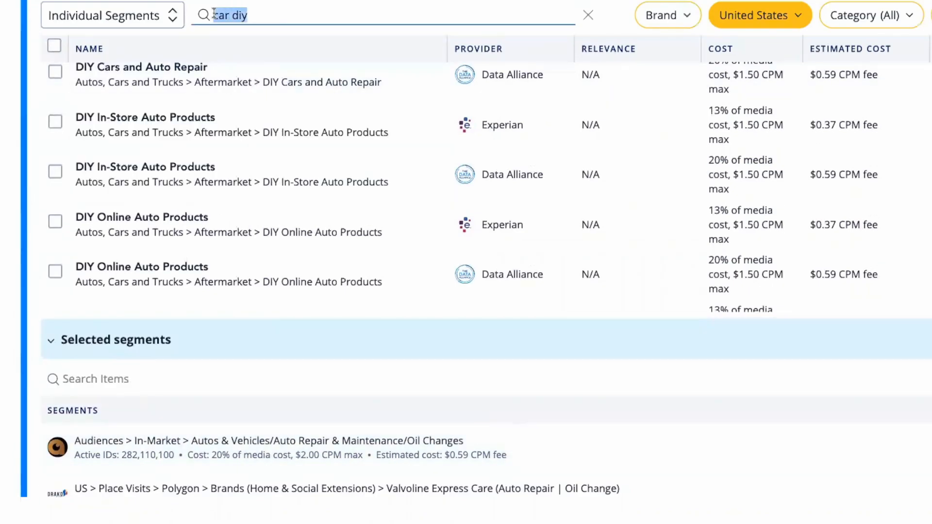
{"action": "mouse_move", "coordinate": [296, 89]}
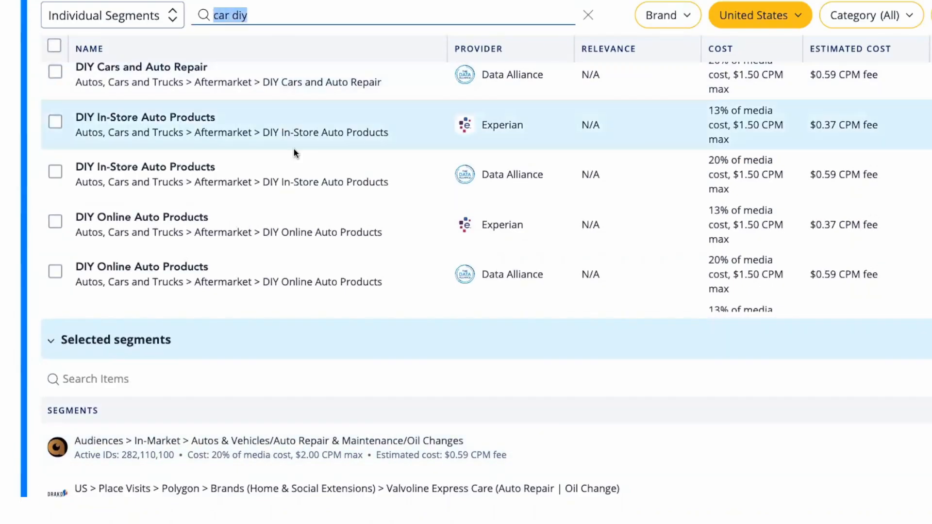
{"action": "scroll", "coordinate": [264, 248], "scroll_direction": "down", "scroll_amount": 3}
{"action": "scroll", "coordinate": [264, 249], "scroll_direction": "up", "scroll_amount": 4}
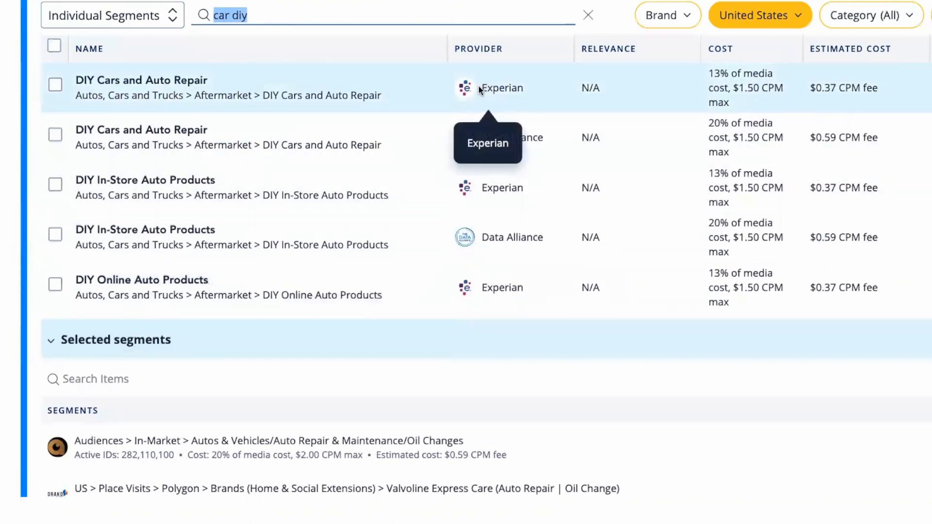
Review the category paths, active IDs and costs of all the selected oil change, auto repair and DIY segments.
{"action": "scroll", "coordinate": [416, 349], "scroll_direction": "down", "scroll_amount": 4}
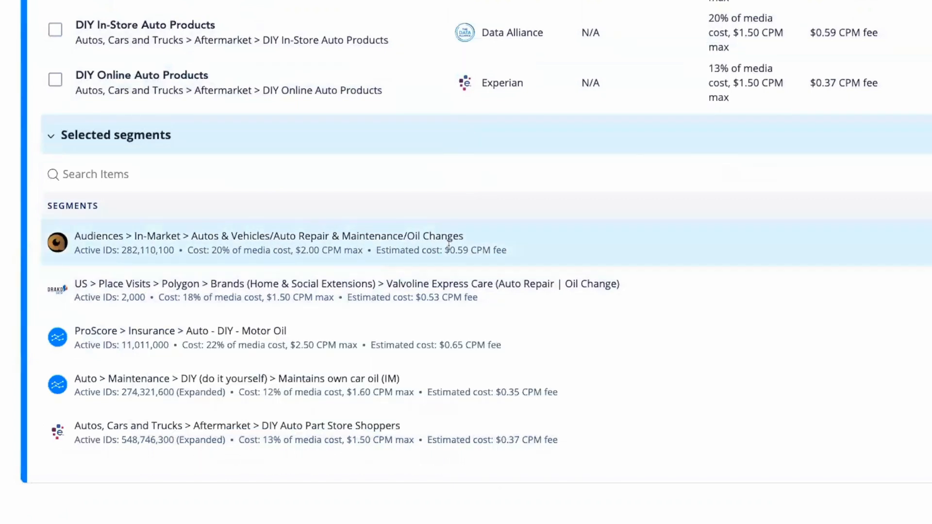
{"action": "mouse_move", "coordinate": [443, 242]}
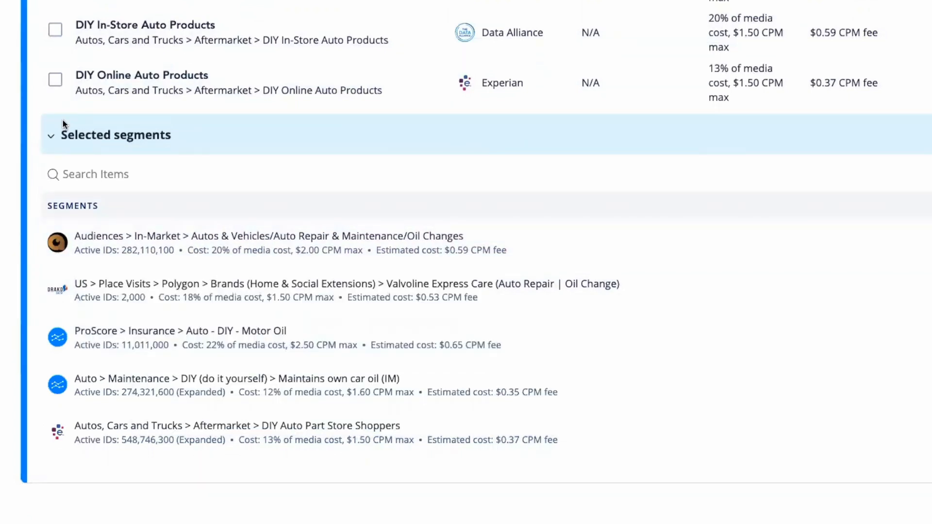
{"action": "mouse_move", "coordinate": [223, 366]}
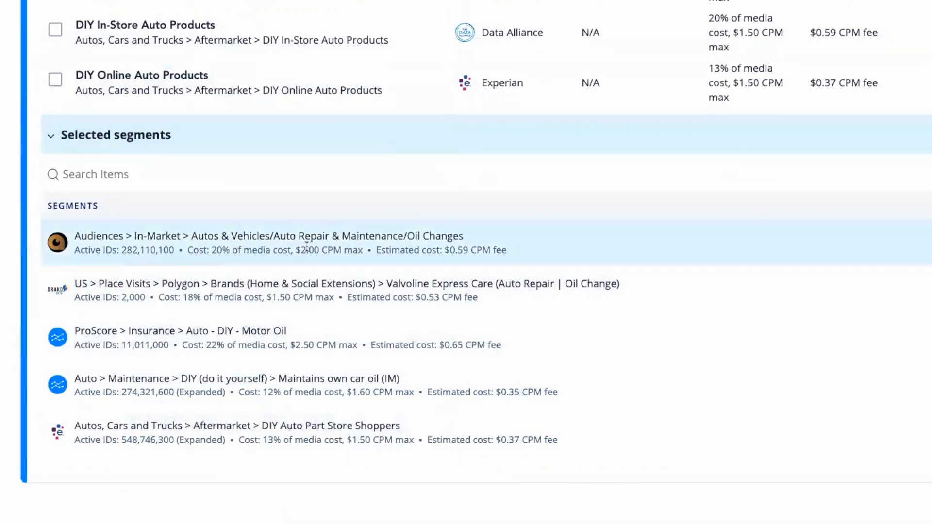
{"action": "mouse_move", "coordinate": [334, 381]}
{"action": "mouse_move", "coordinate": [356, 235]}
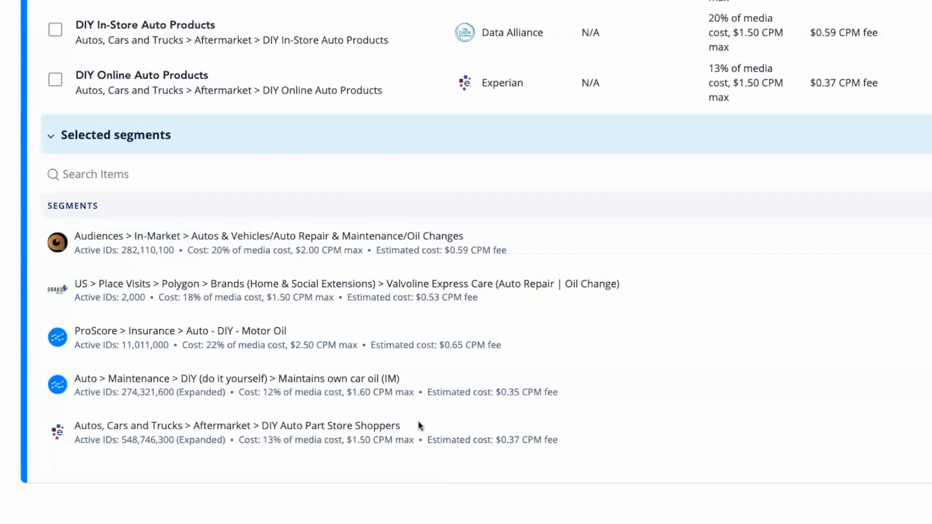
Examine the audience descriptions of Data Alliance's DIY In-Store Auto Products and DIY Online Auto Products segments.
{"action": "scroll", "coordinate": [530, 227], "scroll_direction": "up", "scroll_amount": 5}
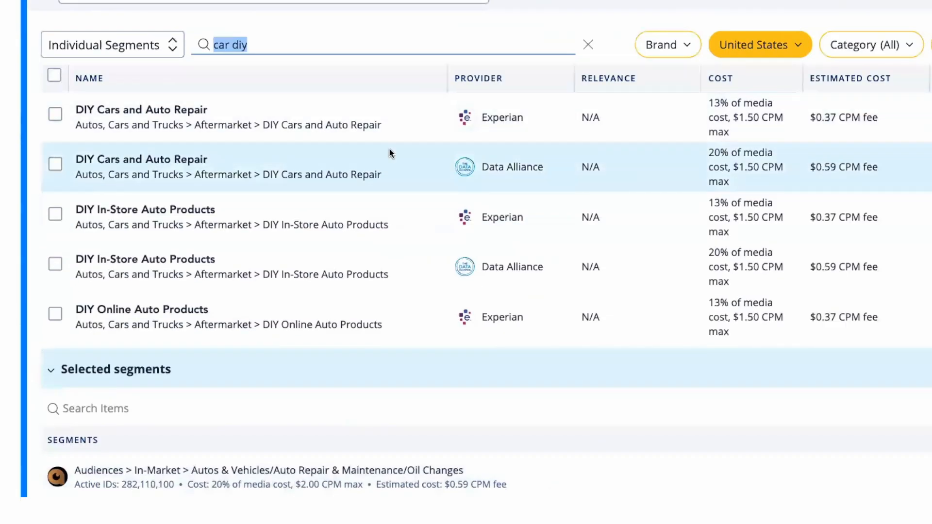
{"action": "scroll", "coordinate": [291, 179], "scroll_direction": "down", "scroll_amount": 1}
{"action": "mouse_move", "coordinate": [285, 208]}
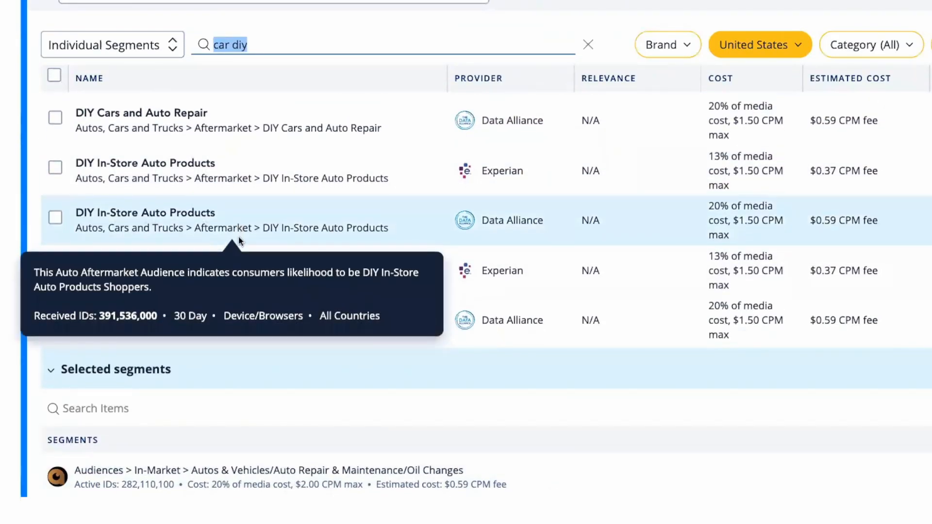
{"action": "mouse_move", "coordinate": [235, 336]}
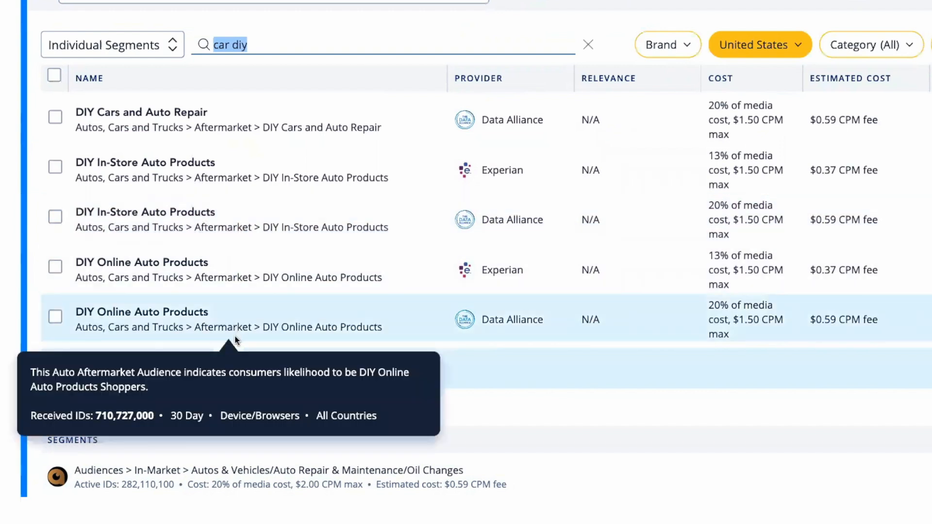